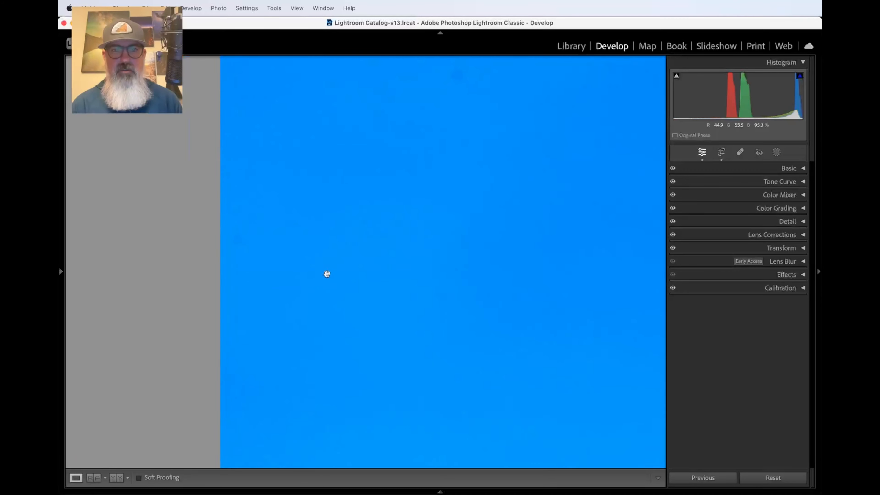
Step: Fit the snowy-ridge photo in the window and activate the Remove tool (Size 79, Feather 63, Opacity 100)
scroll(327, 273, up, 4)
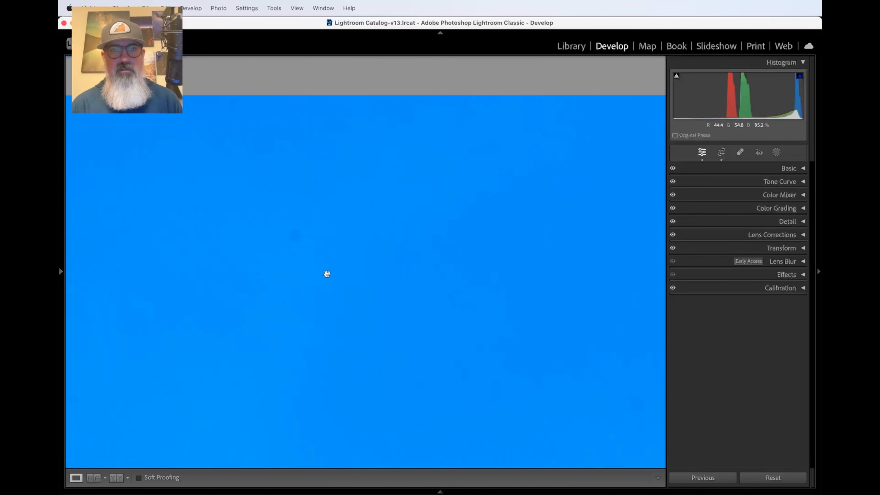
scroll(327, 274, left, 5)
scroll(327, 274, down, 2)
scroll(326, 274, right, 4)
scroll(327, 274, up, 3)
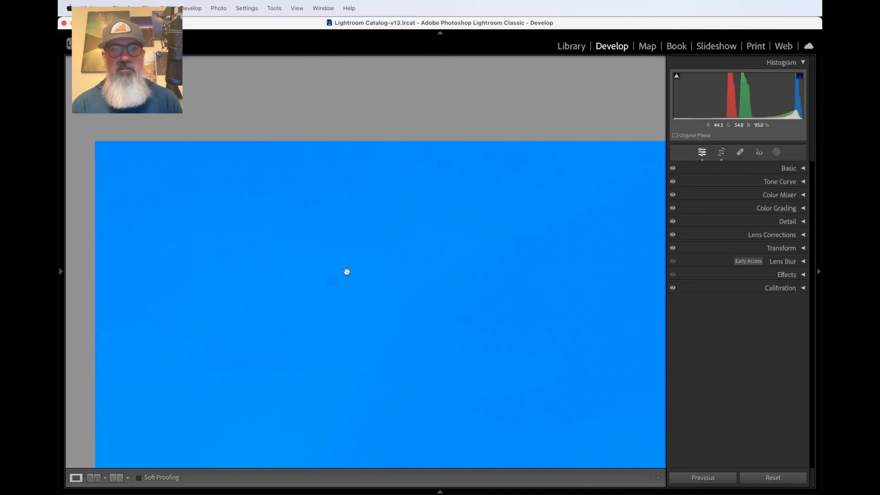
click(346, 272)
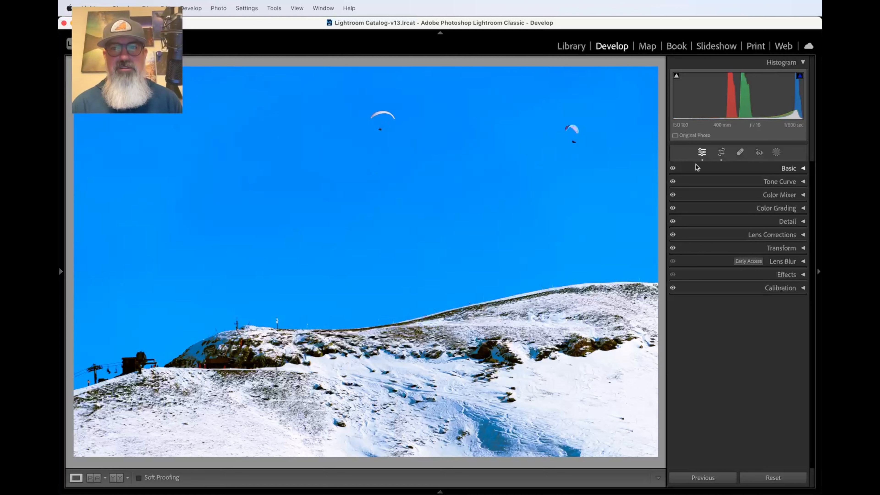
click(740, 153)
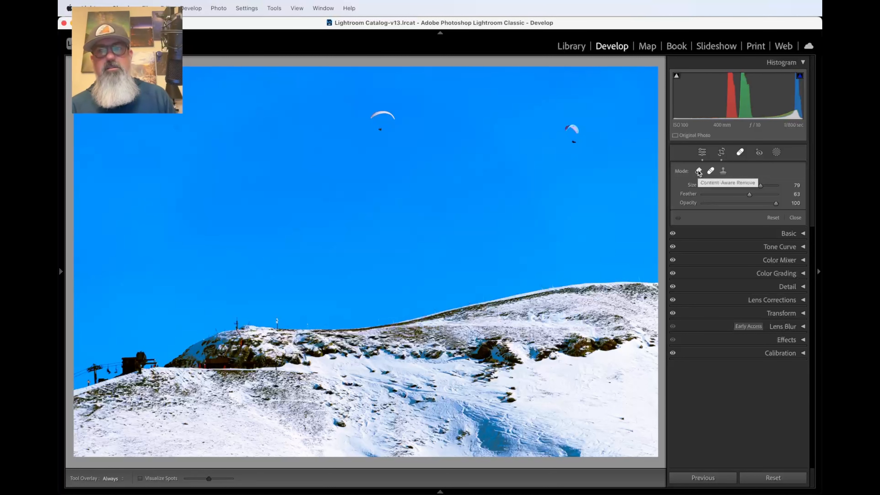
Step: Erase the upper-left sky dust spot with Content-Aware Remove at Opacity 100, then close the tool
click(698, 171)
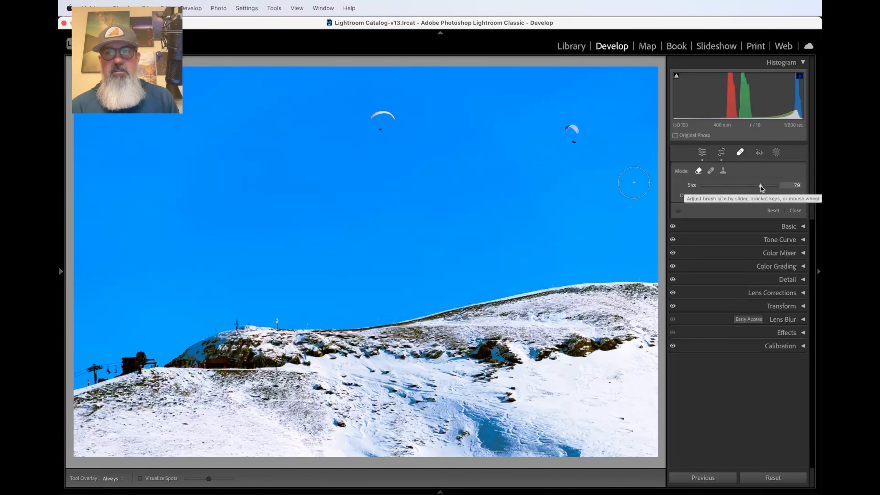
mouse_move(760, 187)
mouse_down()
mouse_move(783, 186)
mouse_move(761, 189)
mouse_up()
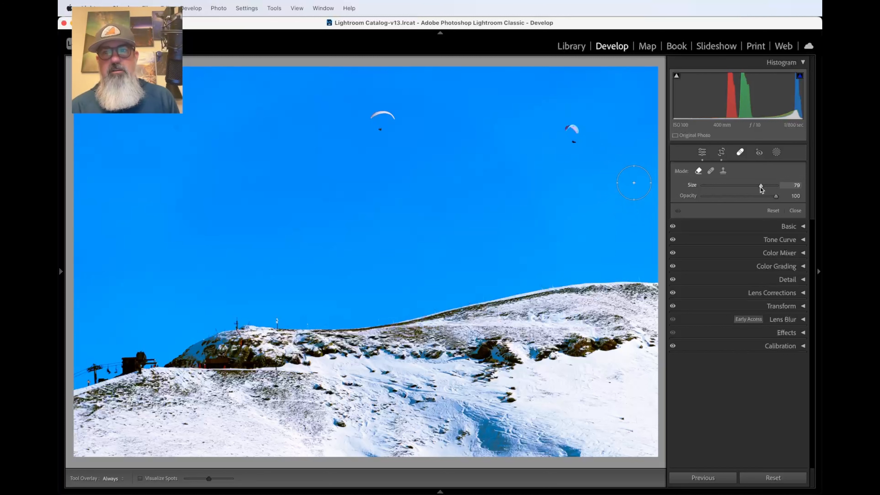
mouse_move(776, 197)
mouse_down()
mouse_move(760, 200)
mouse_move(778, 197)
mouse_up()
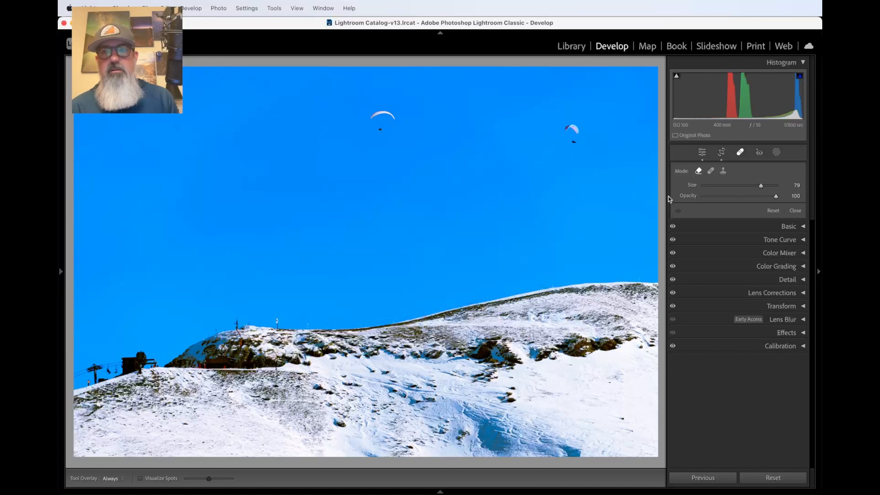
drag(776, 197, 752, 201)
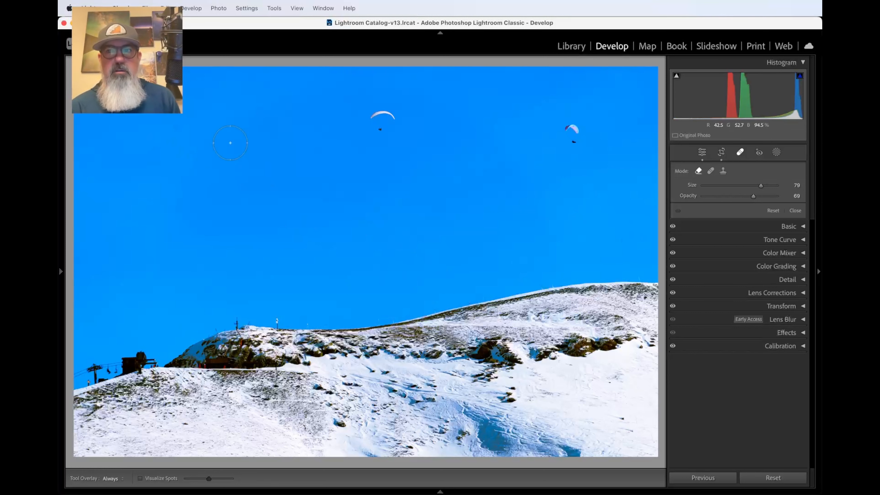
drag(753, 200, 796, 199)
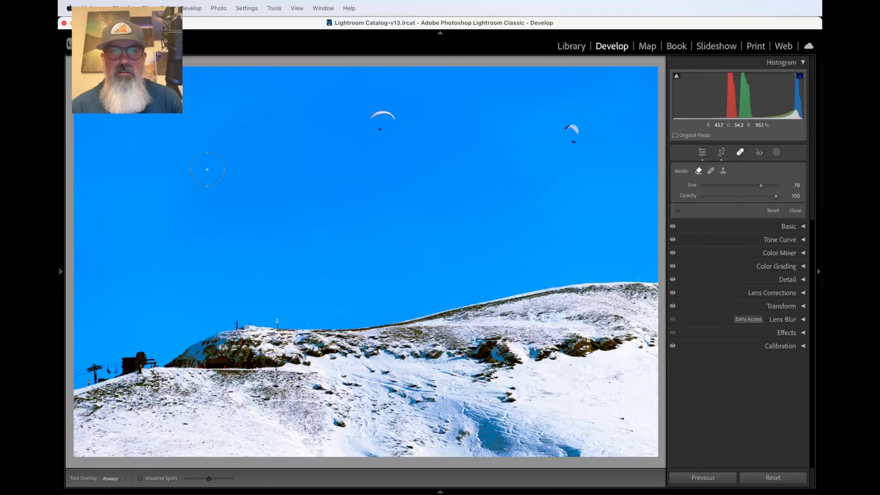
click(177, 128)
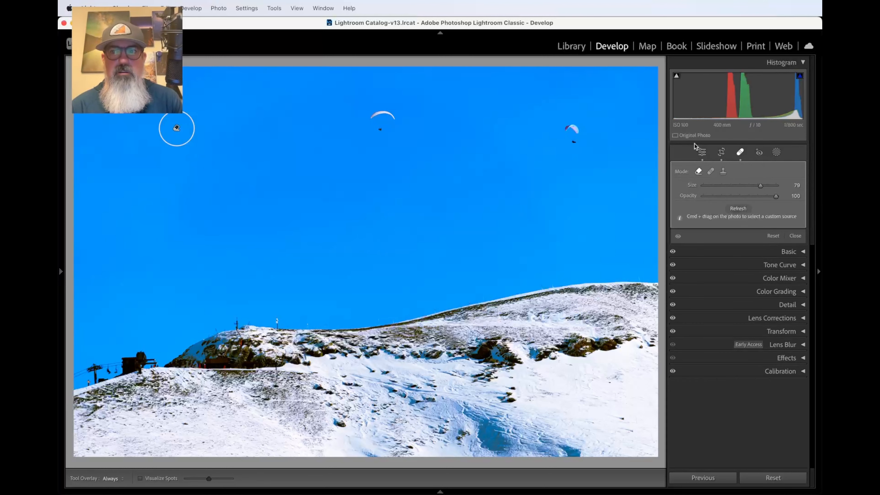
click(741, 152)
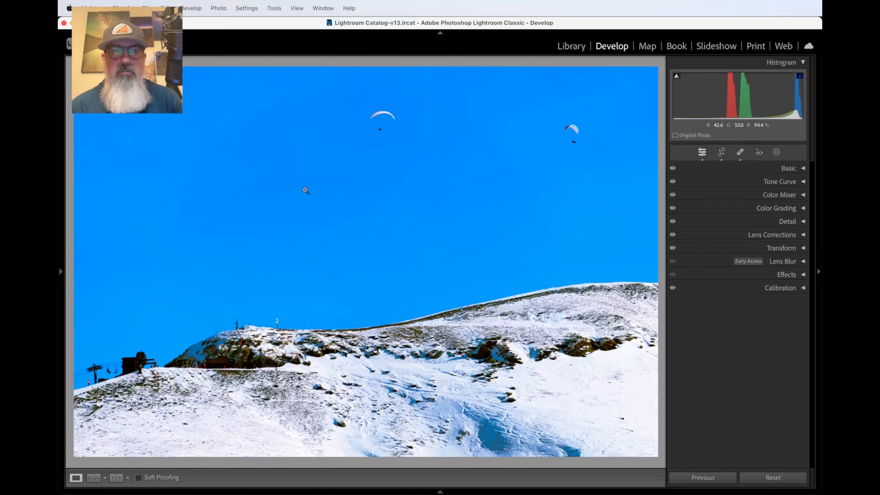
Step: Zoom to 1:1 on the sky just left of the paraglider
click(305, 191)
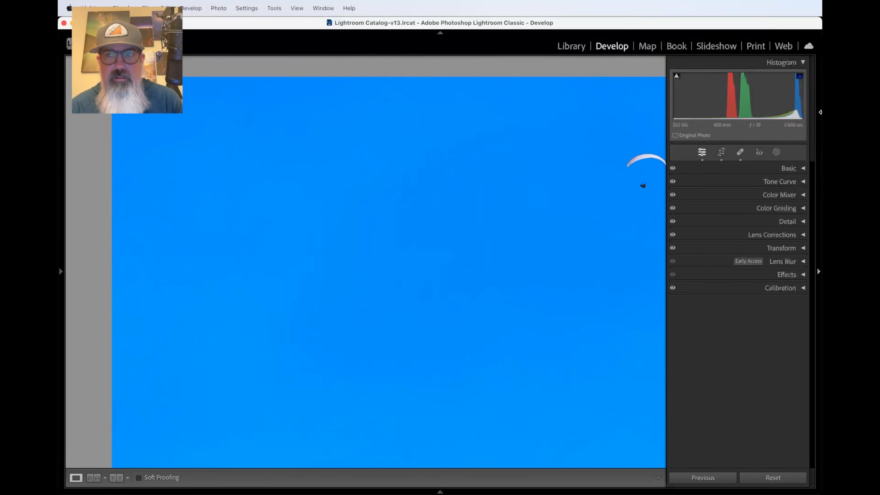
Step: Lower the existing sky dust-spot removal's opacity to 55
click(740, 152)
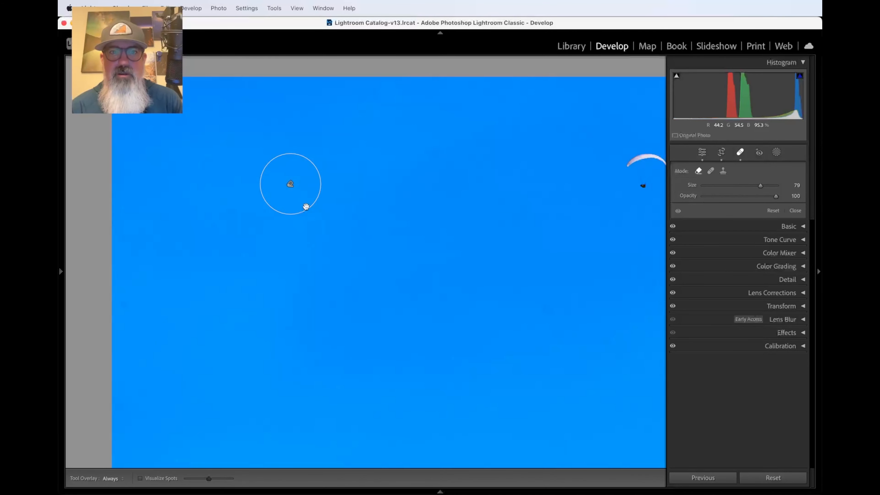
click(740, 152)
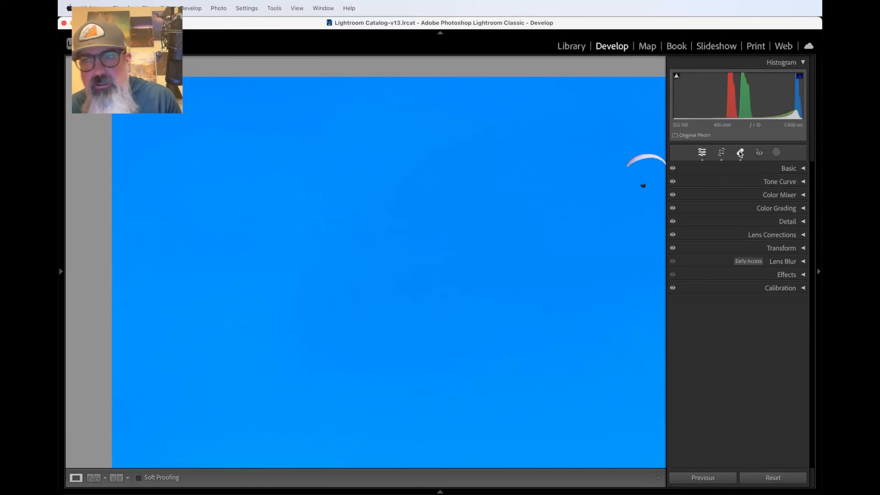
click(739, 153)
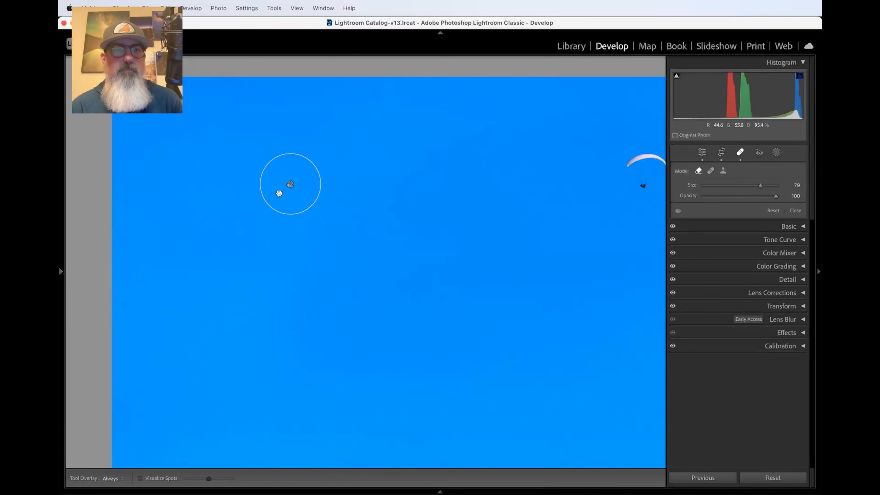
click(278, 192)
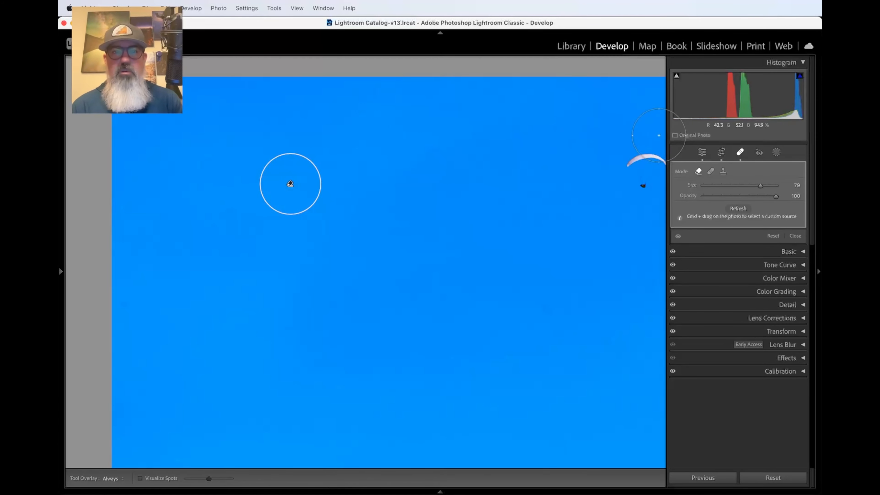
drag(769, 196, 732, 198)
click(740, 152)
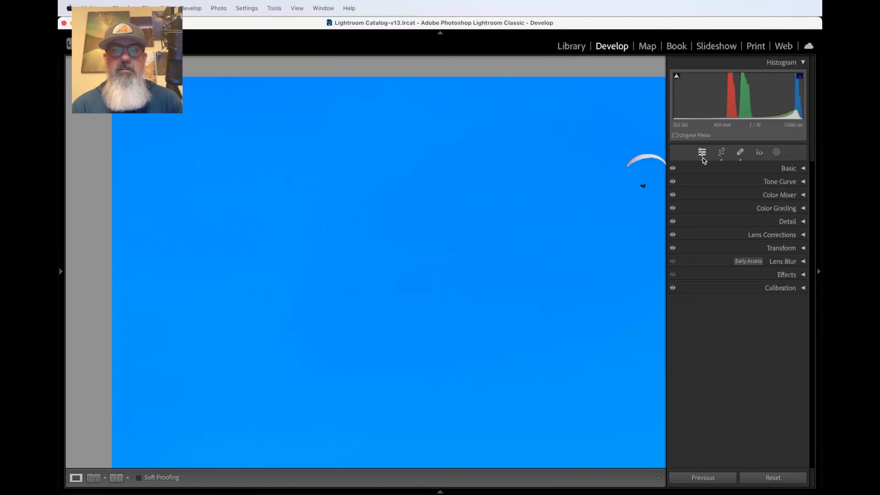
Step: Redo the sky dust spot as a Heal spot at Opacity 40, then zoom into sky near a paraglider
click(740, 151)
click(290, 183)
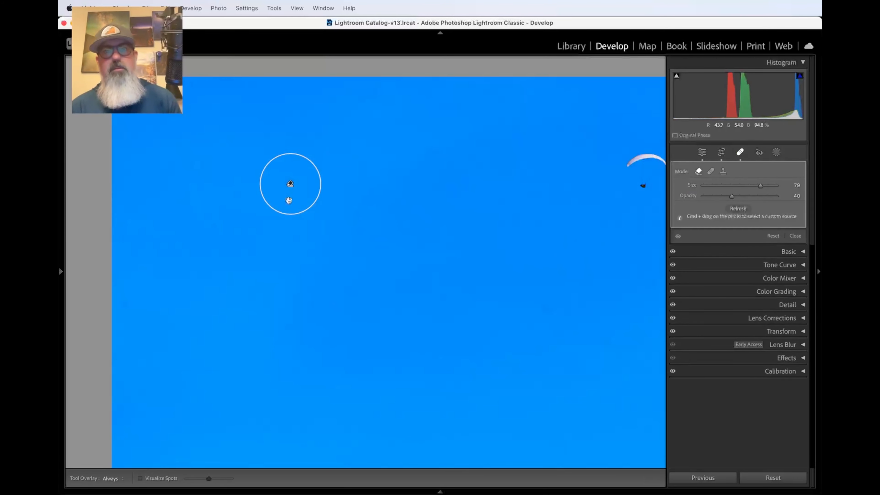
key(Delete)
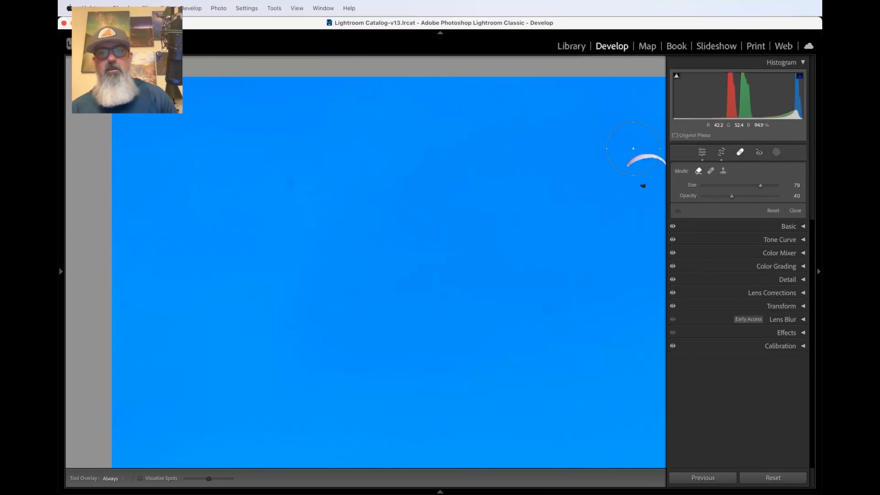
click(710, 170)
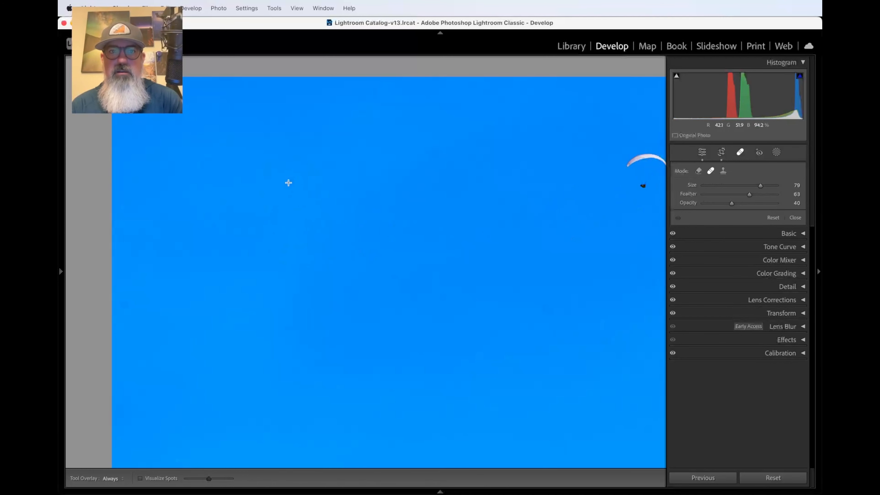
click(288, 183)
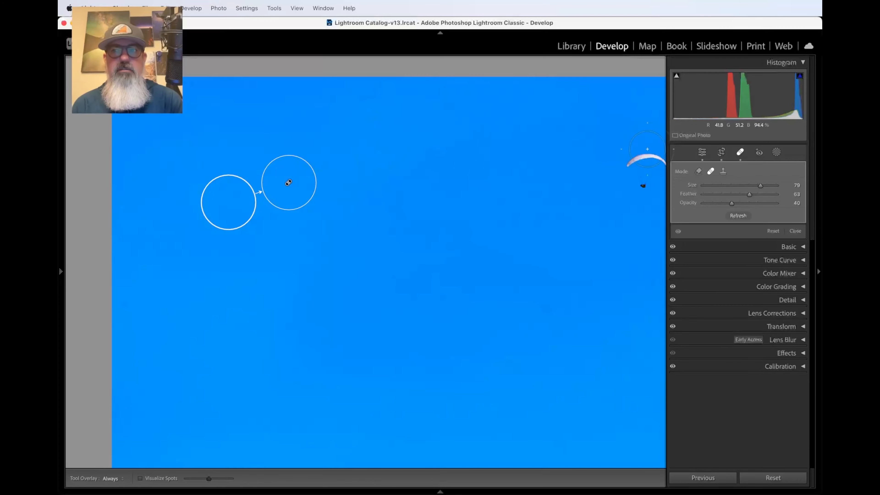
click(740, 154)
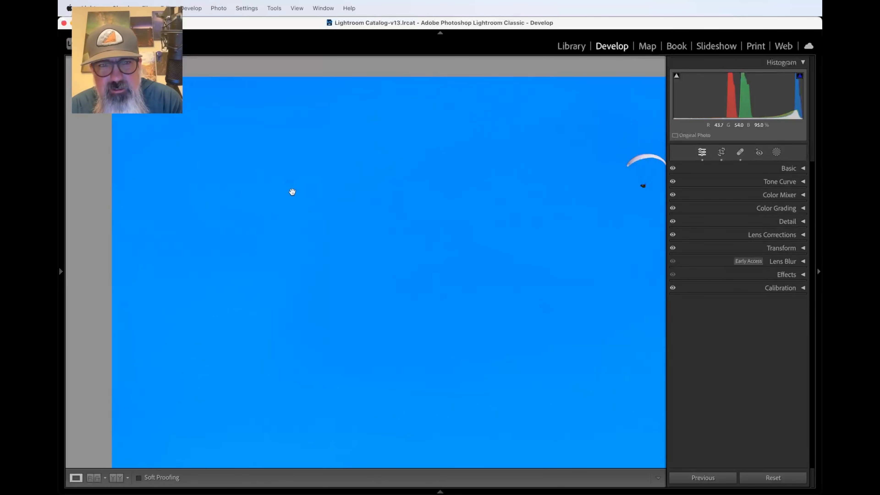
click(290, 189)
click(167, 147)
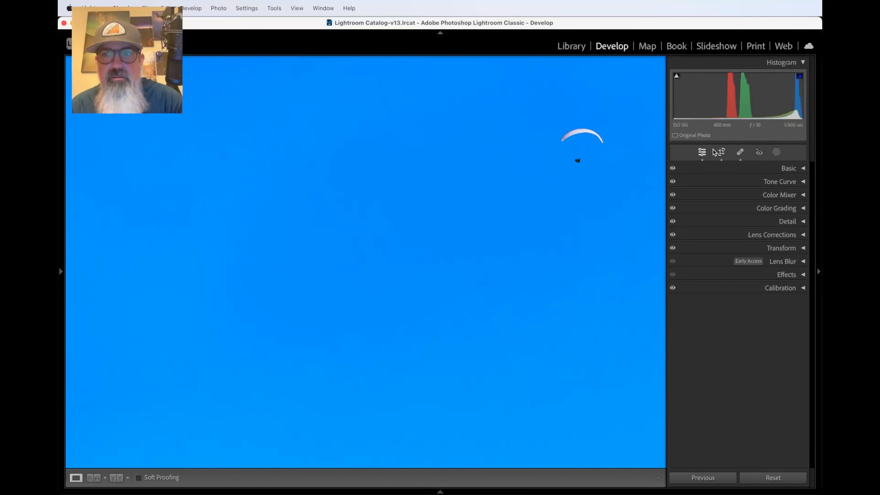
Step: Heal the dark sky speck near the paraglider with an adjusted source, Feather 70 and Opacity 40
click(740, 153)
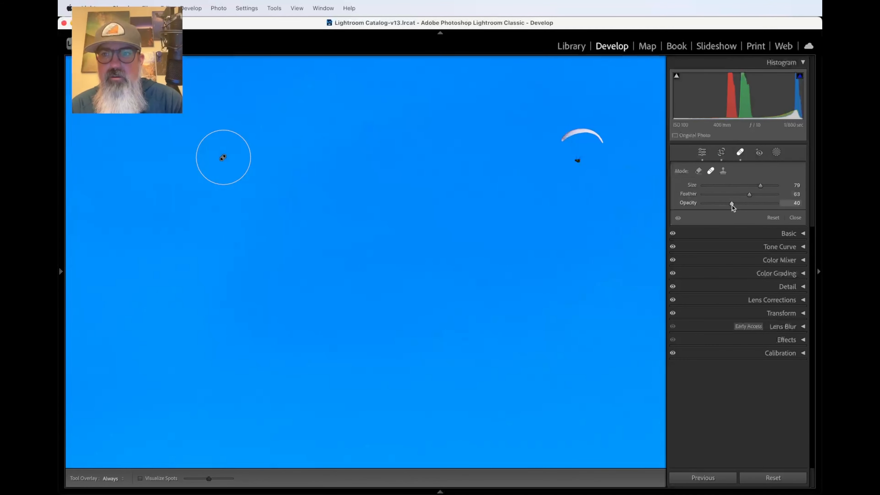
drag(731, 205, 790, 198)
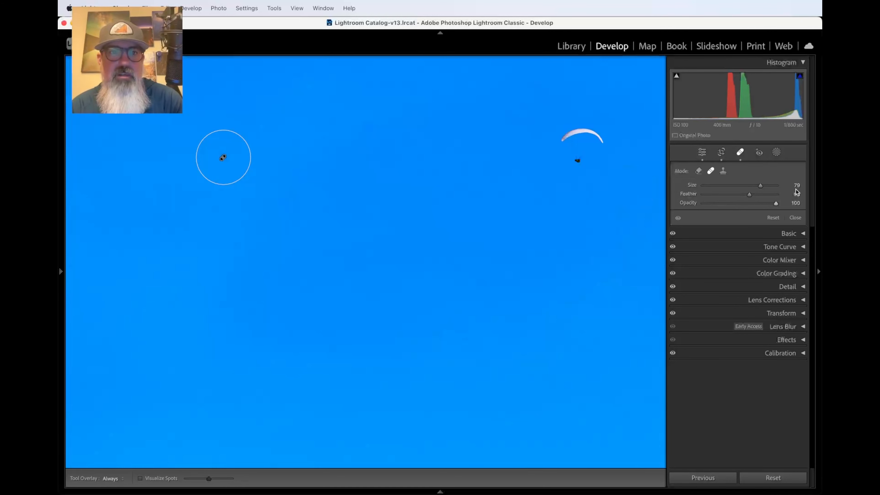
click(740, 153)
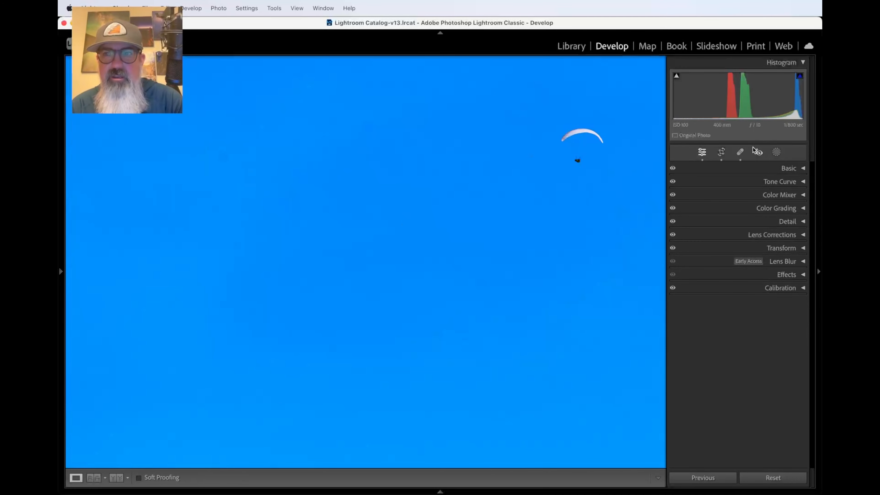
click(741, 153)
drag(749, 194, 755, 197)
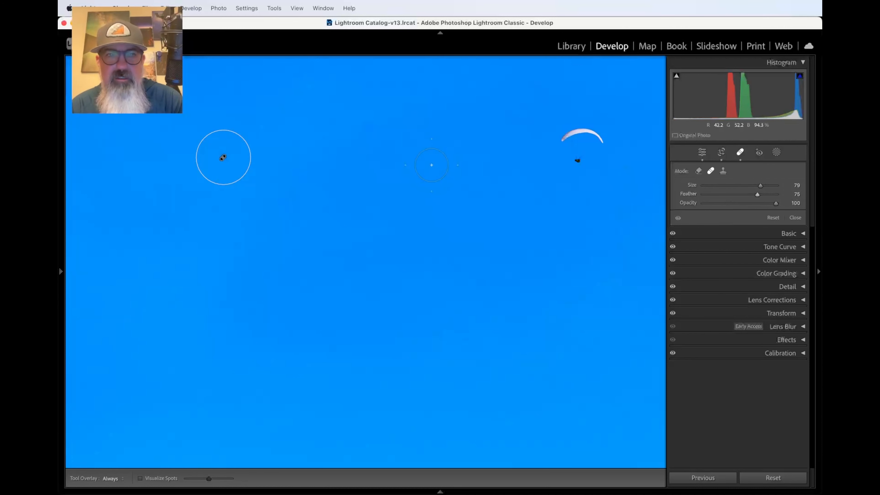
click(222, 157)
mouse_move(218, 165)
mouse_down()
mouse_move(218, 206)
mouse_move(226, 151)
mouse_move(223, 158)
mouse_up()
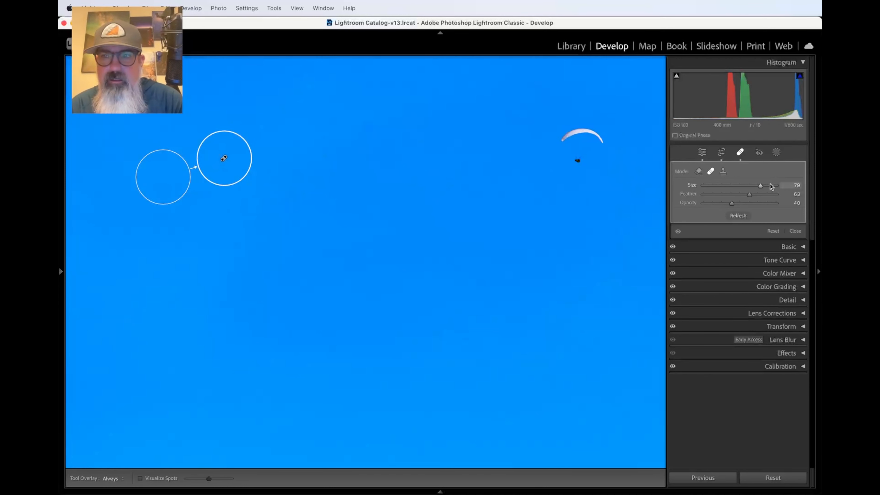
mouse_move(749, 195)
mouse_down()
mouse_move(765, 196)
mouse_move(754, 197)
mouse_up()
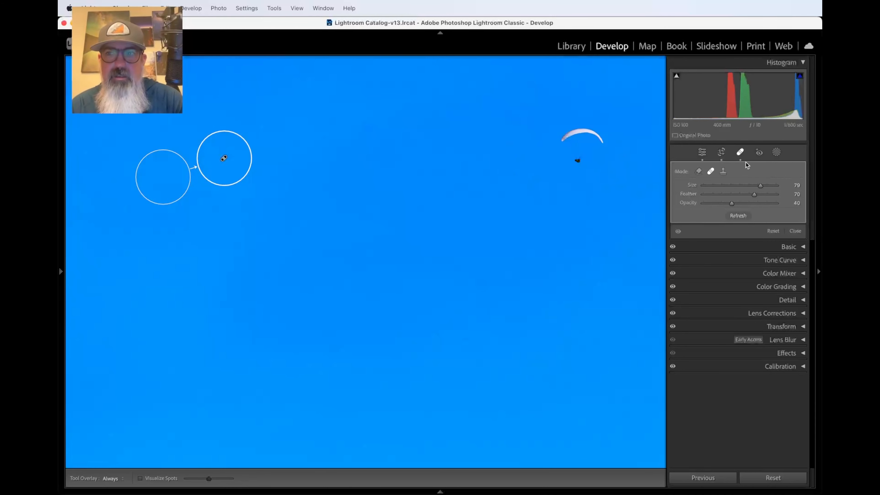
Step: Heal the upper-left sky dust speck, moving its sample to cleaner sky just above
key(q)
scroll(183, 188, left, 5)
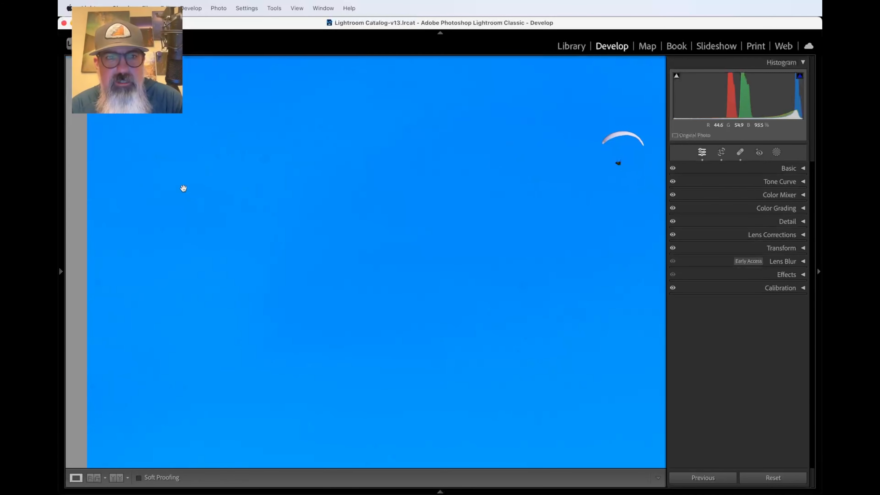
scroll(183, 189, up, 2)
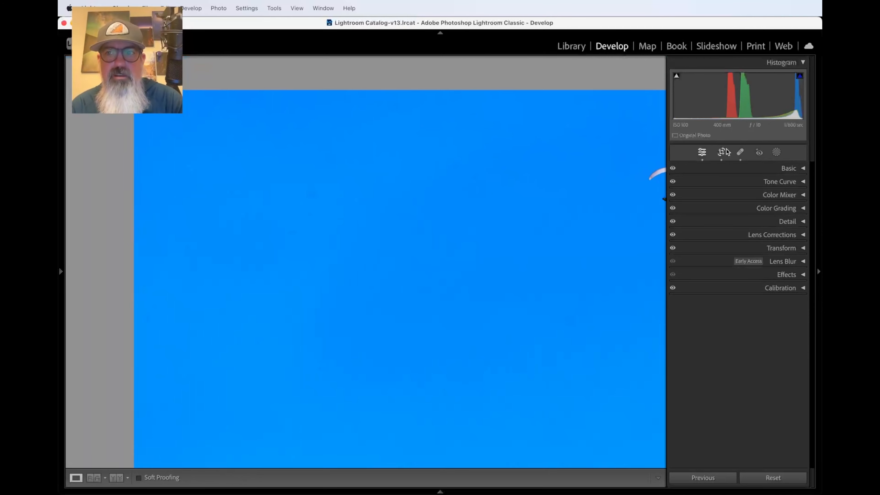
click(741, 153)
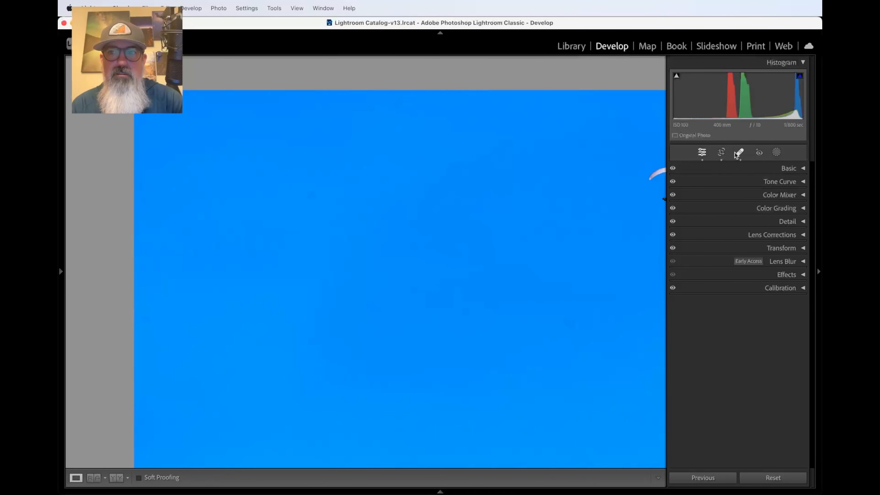
click(740, 153)
click(311, 197)
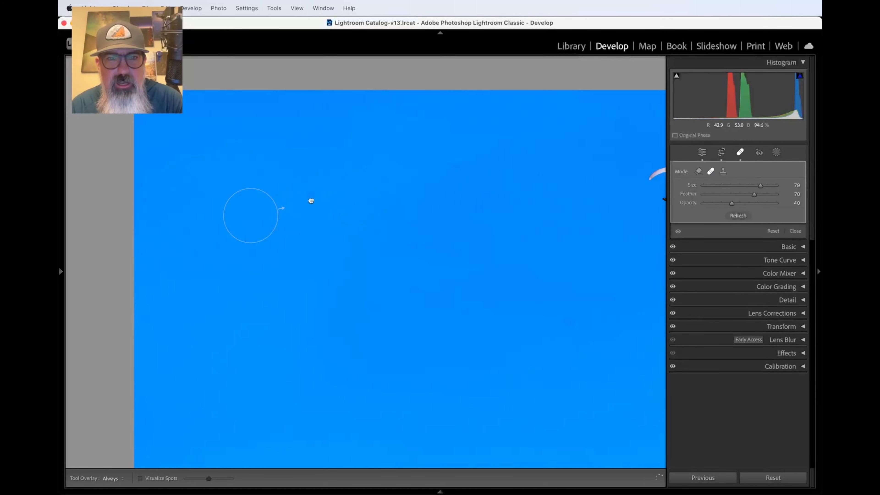
mouse_move(312, 196)
mouse_down()
mouse_move(312, 271)
mouse_move(311, 190)
mouse_up()
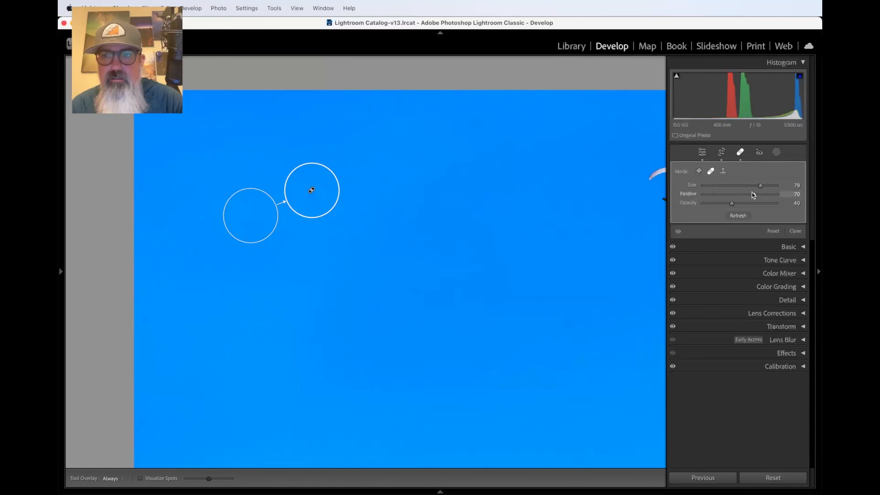
Step: Set that heal spot to Feather 100 and Opacity 100, then zoom out
drag(753, 195, 776, 194)
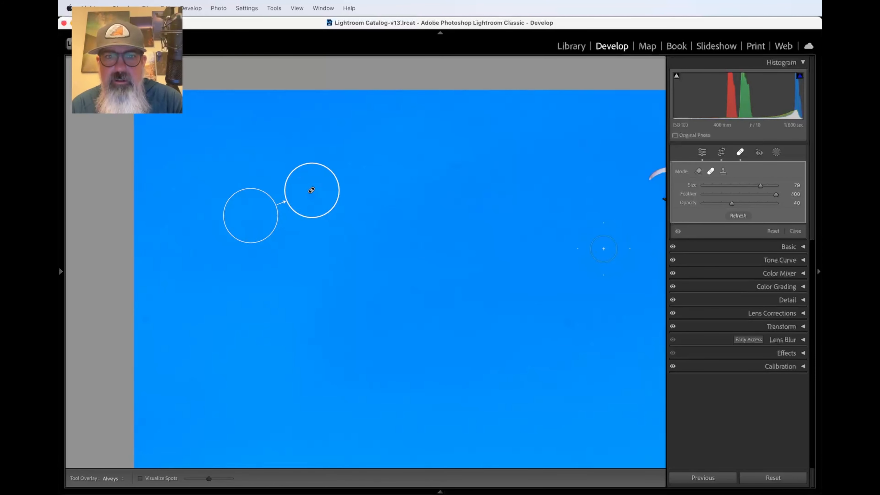
drag(308, 191, 311, 192)
drag(732, 203, 803, 209)
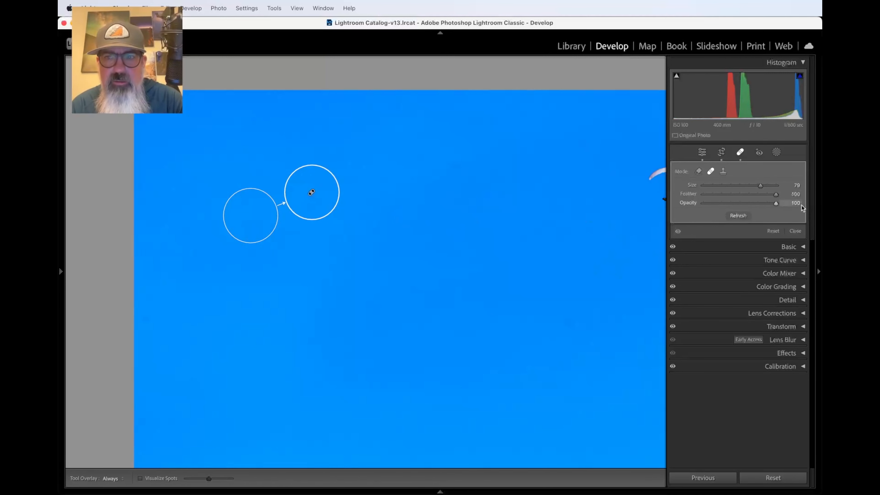
click(741, 153)
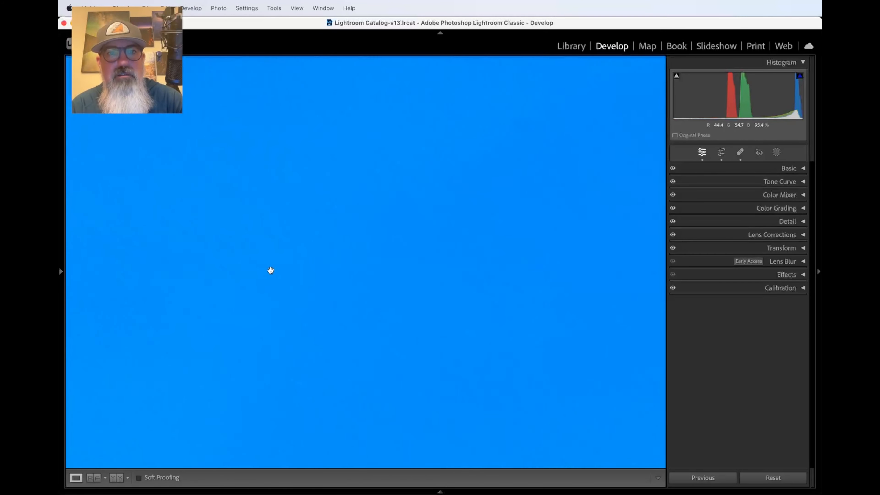
key(super+minus)
key(super+minus)
key(super+minus)
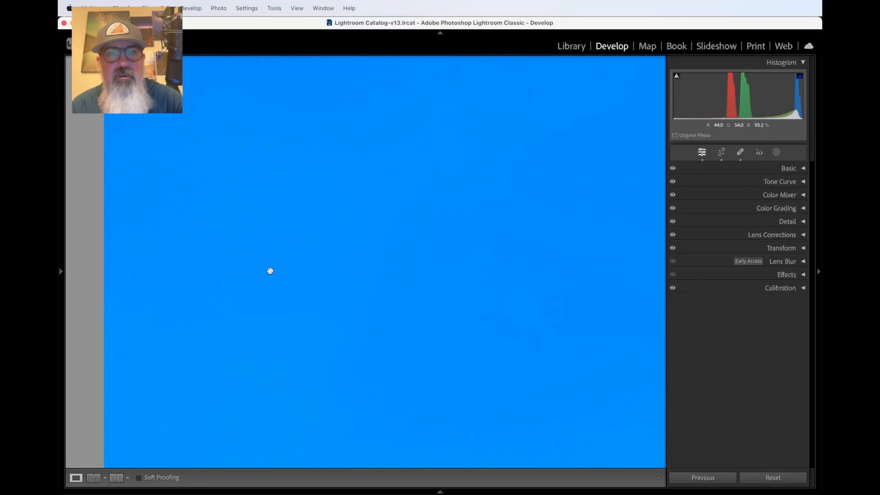
scroll(384, 301, right, 3)
scroll(384, 301, down, 1)
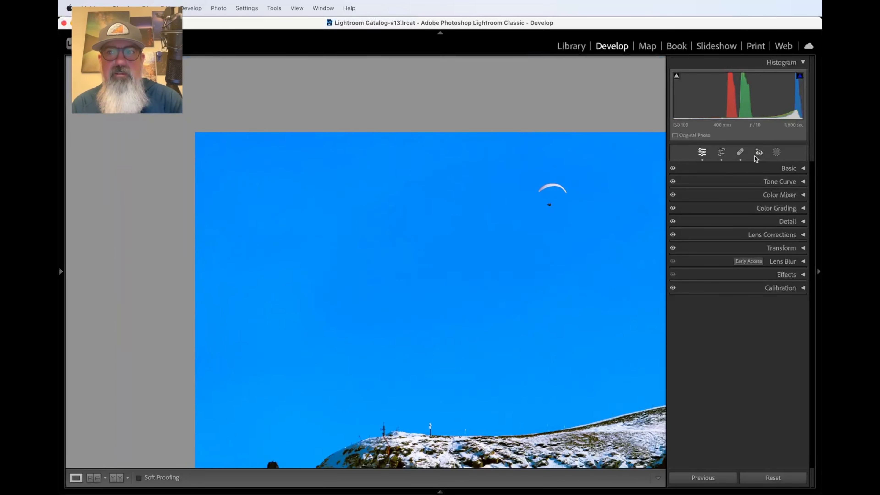
Step: Heal the small speck left of the paraglider and shift its sample toward the lower right
click(740, 152)
click(314, 200)
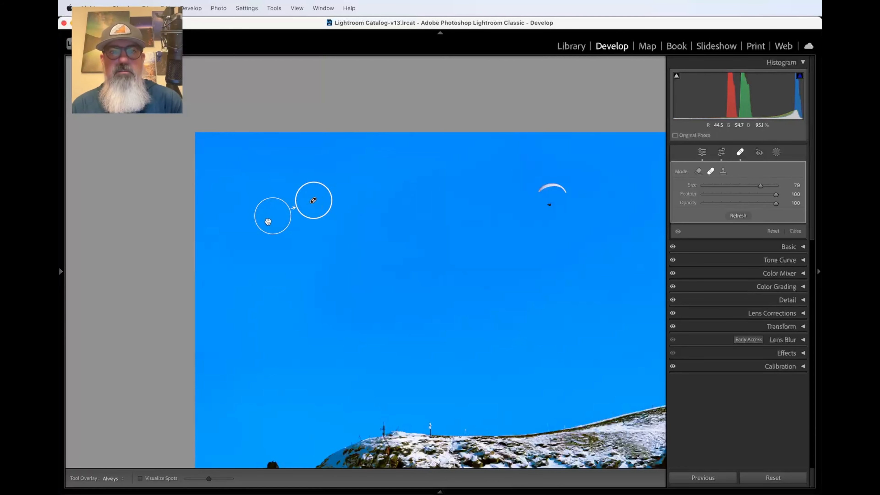
mouse_move(268, 222)
mouse_down()
mouse_move(296, 240)
mouse_move(353, 234)
mouse_move(374, 198)
mouse_move(360, 255)
mouse_move(261, 277)
mouse_move(251, 244)
mouse_move(366, 235)
mouse_move(349, 247)
mouse_move(299, 252)
mouse_move(262, 239)
mouse_move(260, 206)
mouse_move(264, 223)
mouse_move(295, 235)
mouse_up()
Step: Replace the heal with a Clone spot over the speck, feathered to 86
click(297, 242)
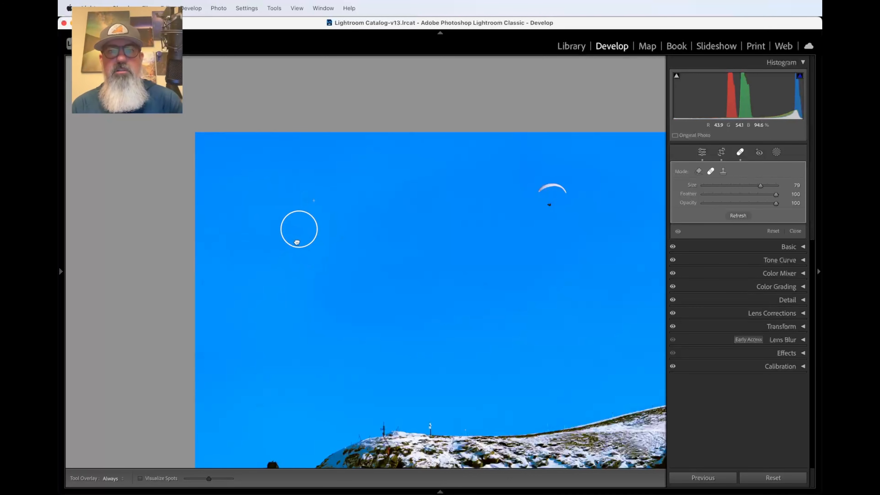
key(Delete)
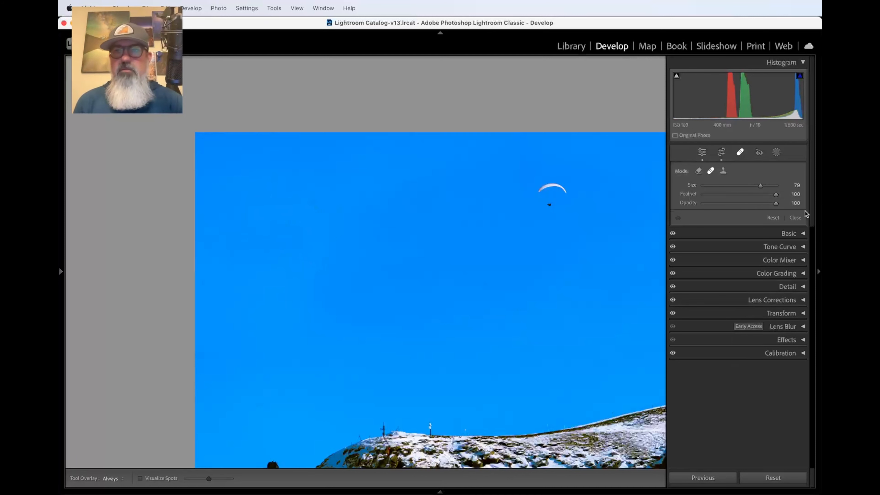
click(723, 171)
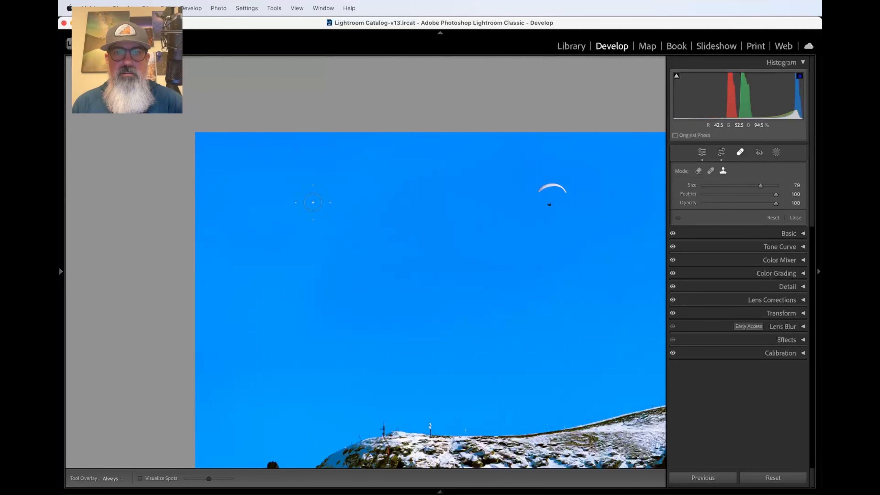
click(313, 202)
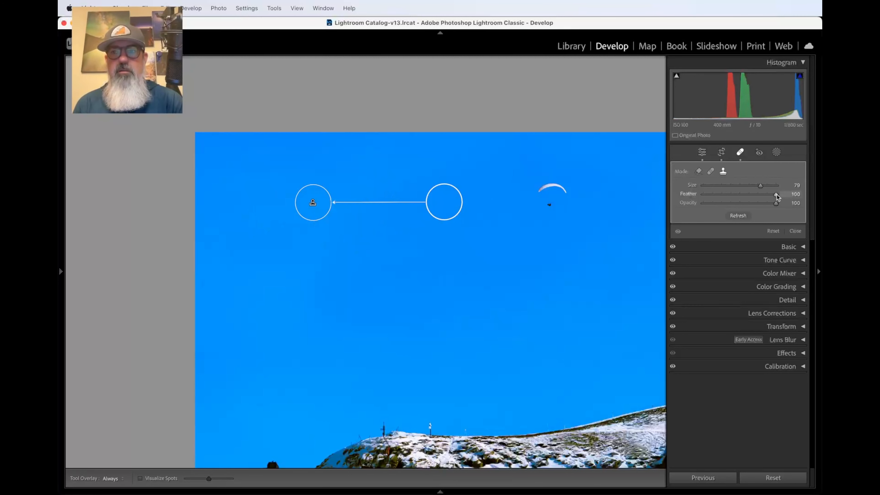
drag(777, 200, 767, 200)
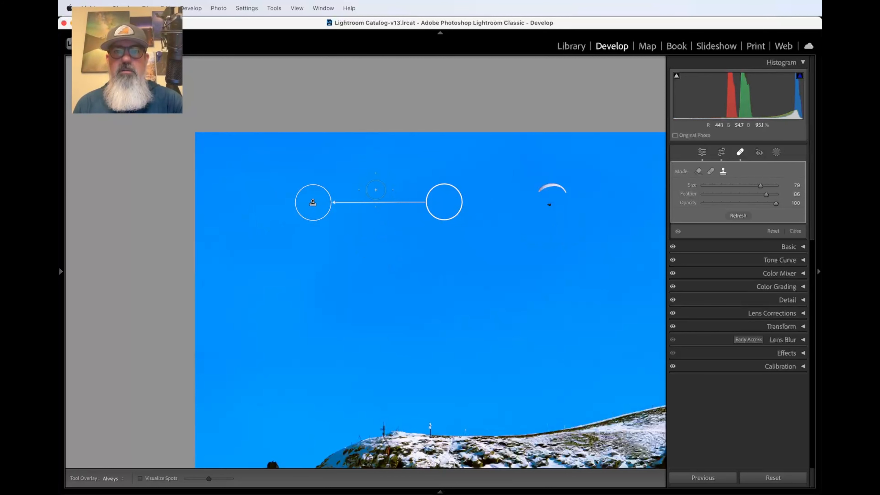
click(741, 152)
Step: Zoom in close on the cleaned sky, then fit the photo and reopen the Remove tool (Feather 86)
click(317, 205)
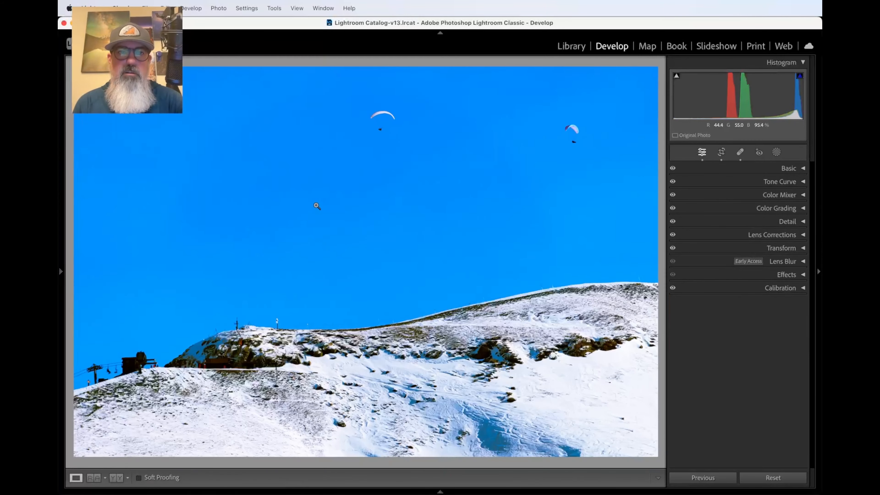
click(317, 205)
click(317, 205)
click(316, 204)
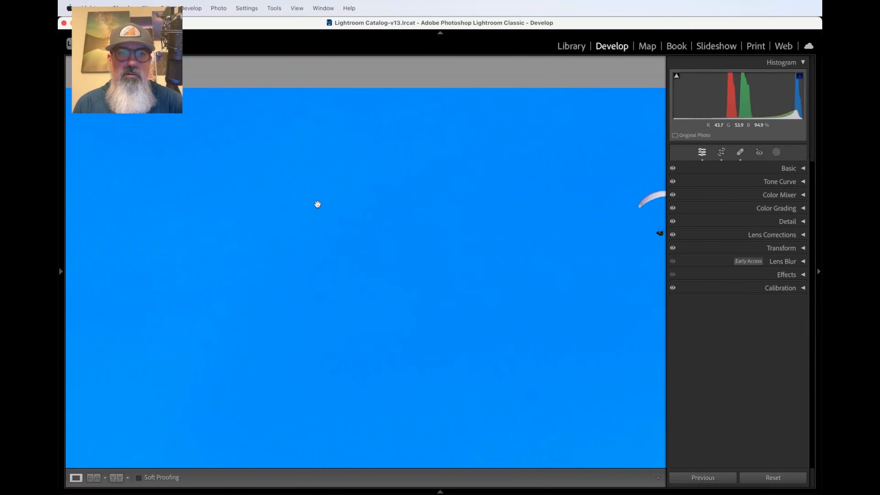
click(319, 205)
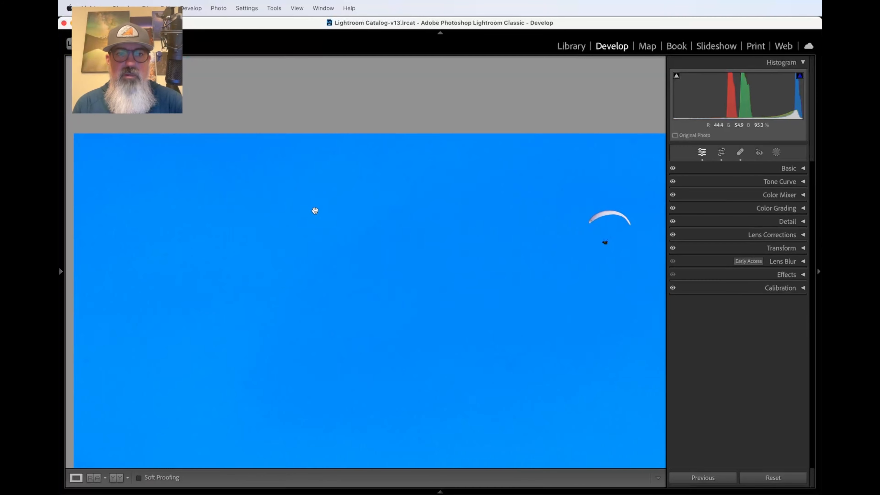
key(super+minus)
drag(311, 295, 308, 303)
key(super+equal)
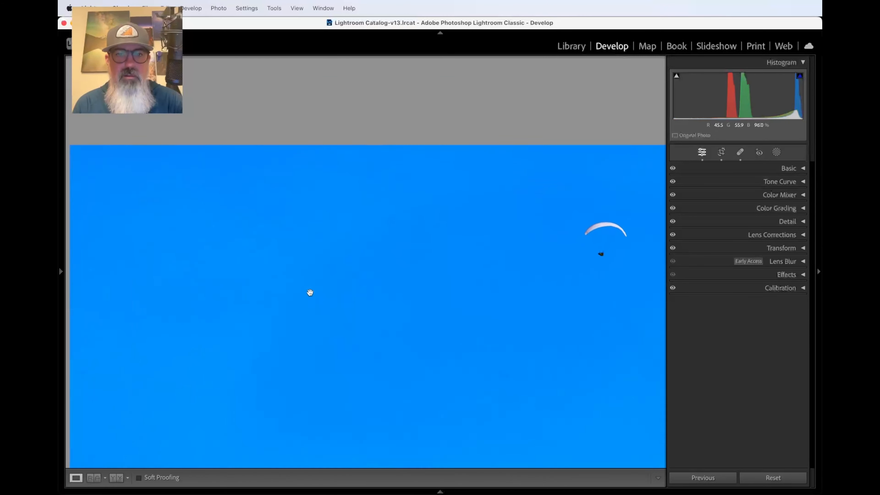
key(super+equal)
scroll(310, 293, down, 5)
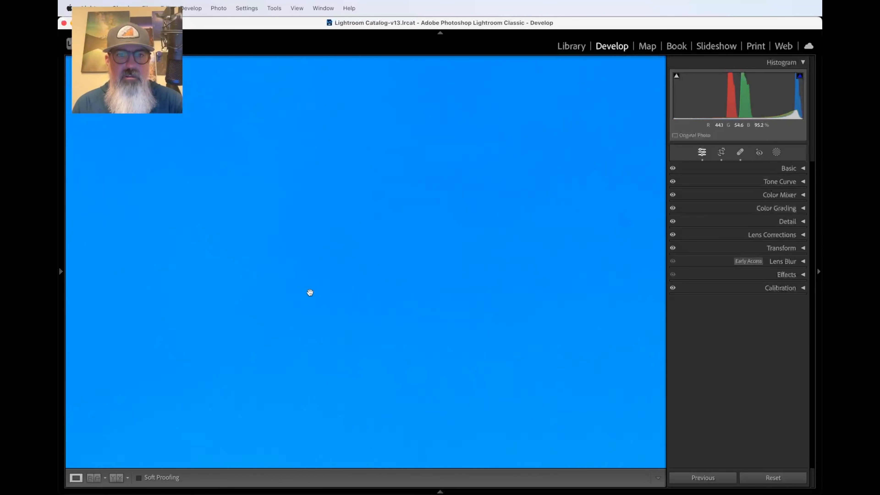
click(308, 291)
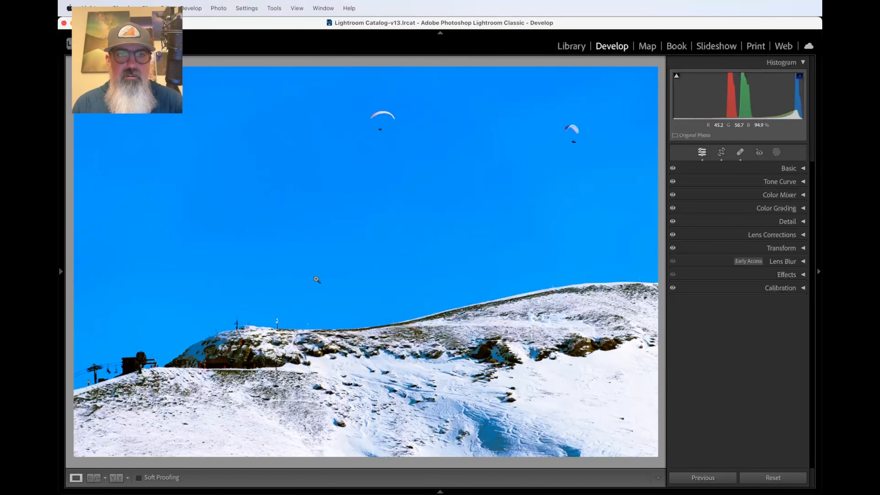
click(740, 152)
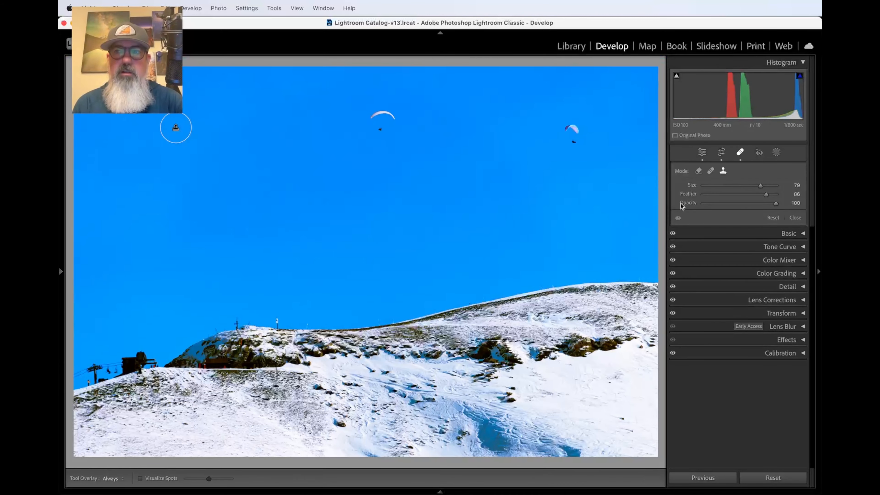
Step: Switch Spot Removal to Heal and heal four more upper-sky dust specks with Size 78 spots
click(711, 171)
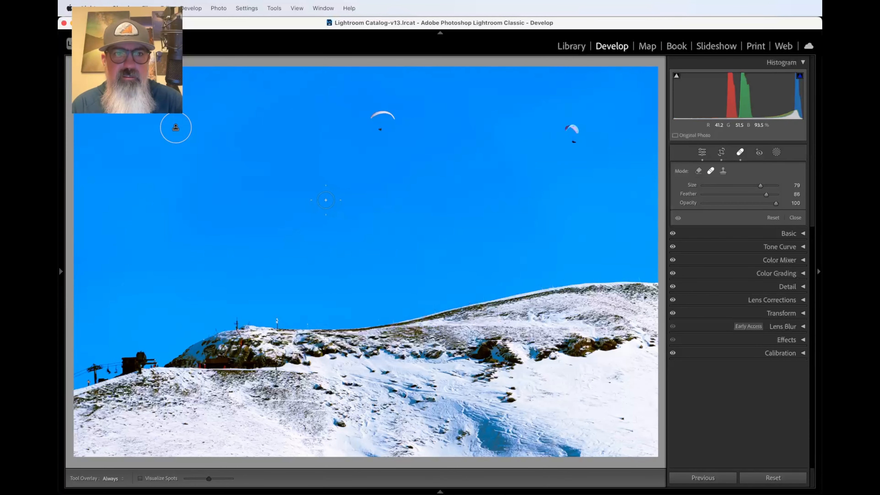
click(325, 200)
click(256, 112)
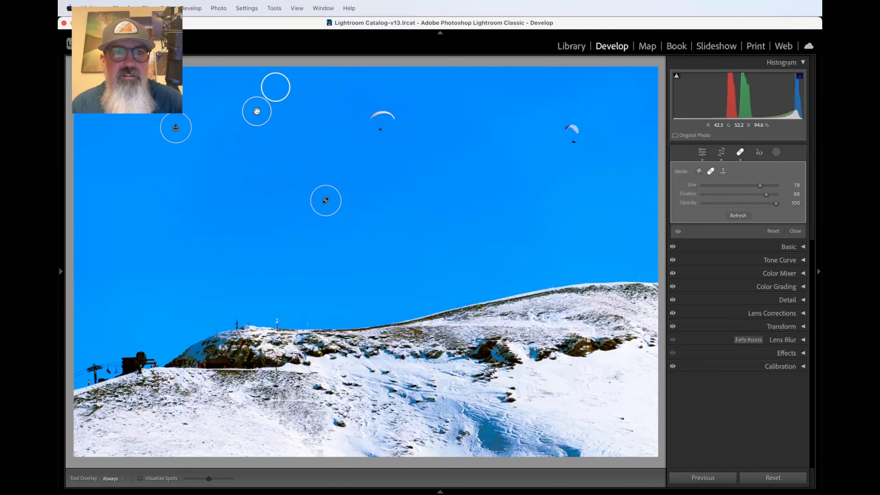
click(223, 74)
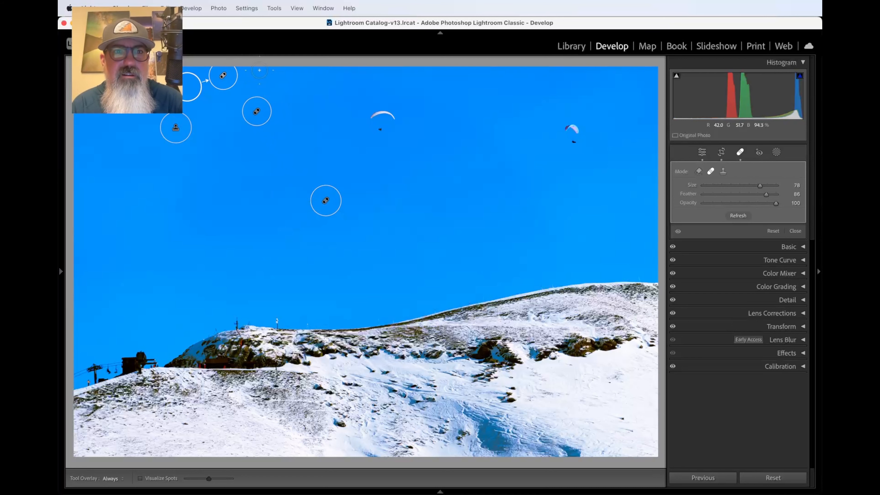
key(z)
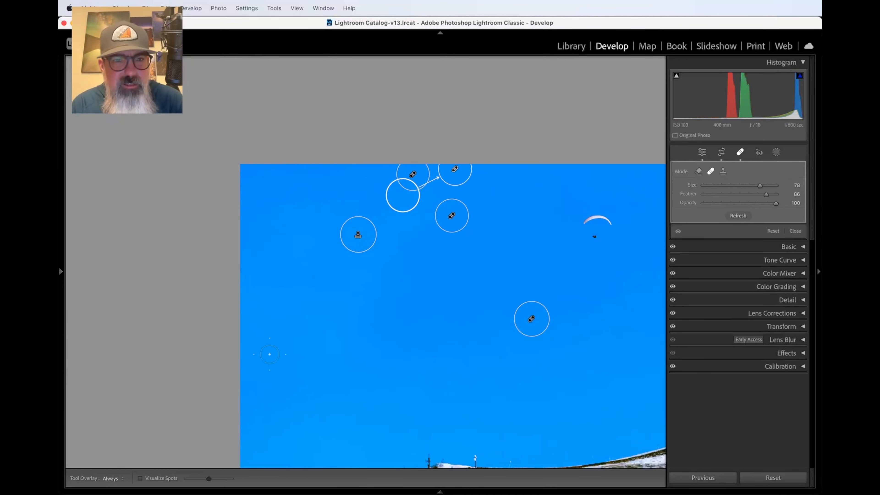
click(247, 317)
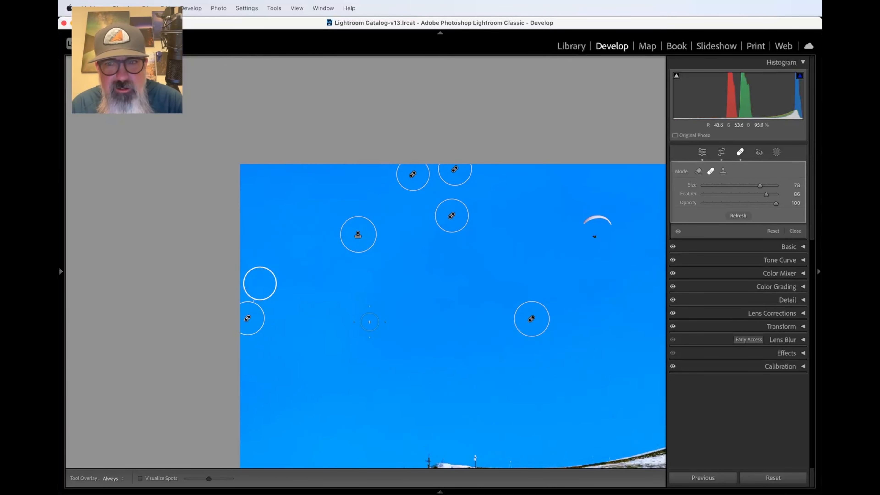
click(370, 322)
Step: Close the tool, check the sky at 1:1 and back at Fit, then reopen Remove (Size 78, Feather 88)
key(z)
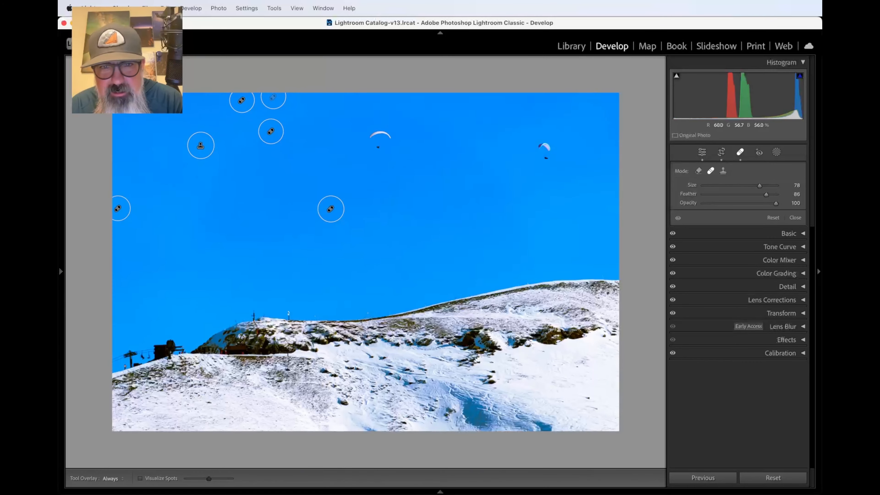
key(q)
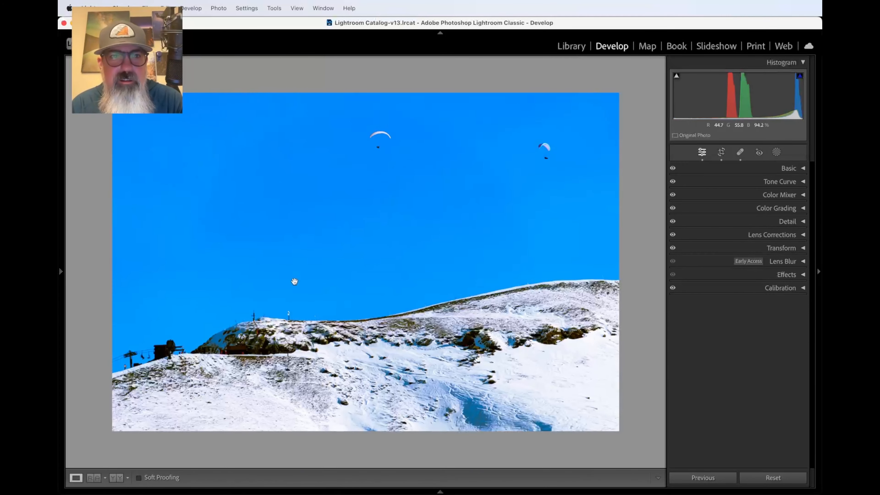
click(296, 273)
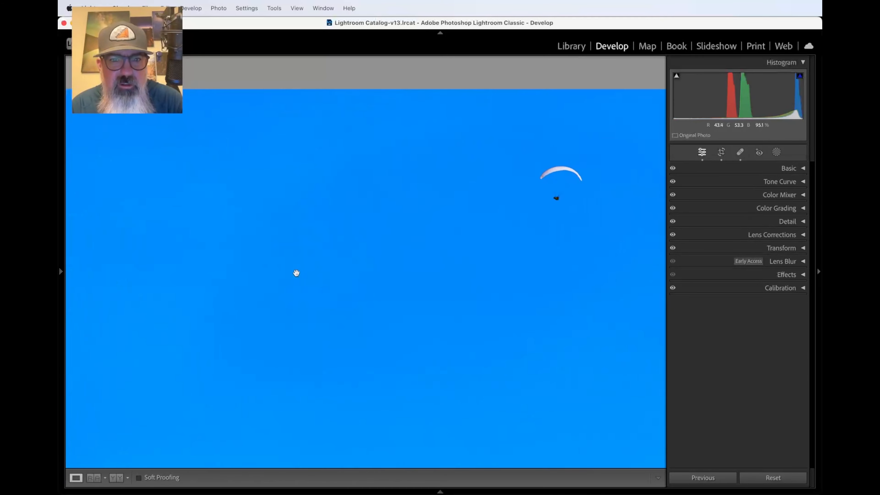
click(296, 273)
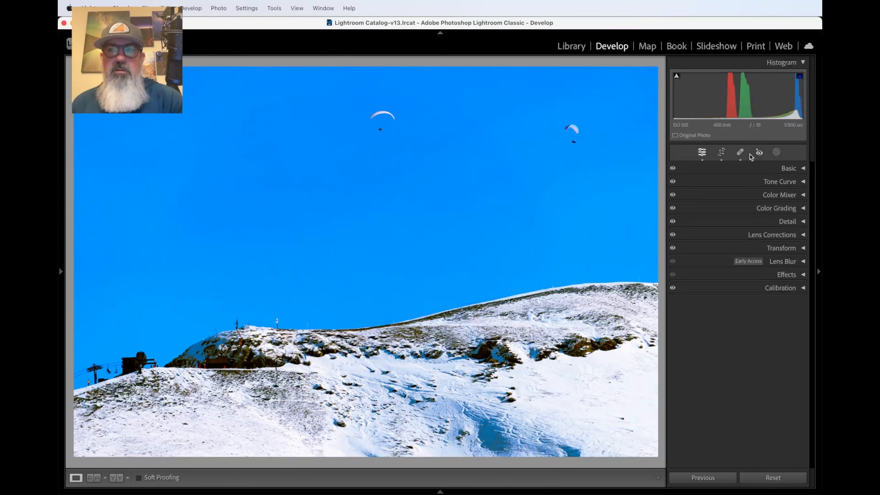
click(740, 152)
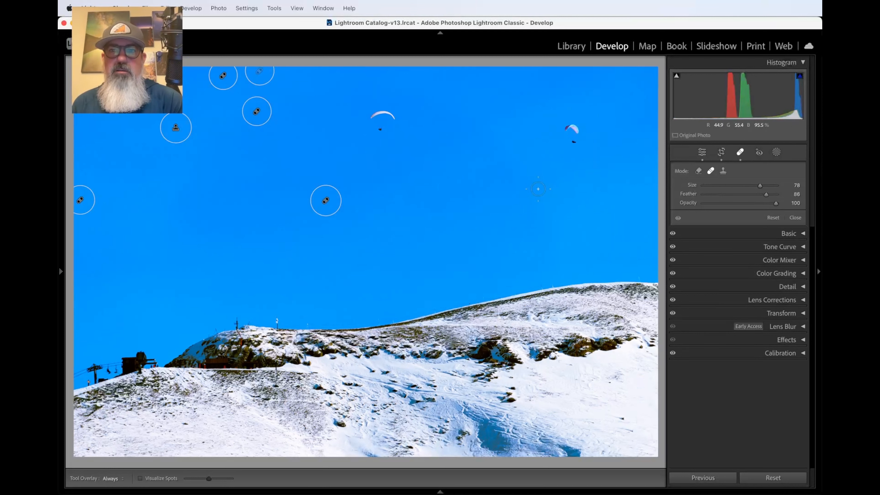
scroll(538, 189, up, 1)
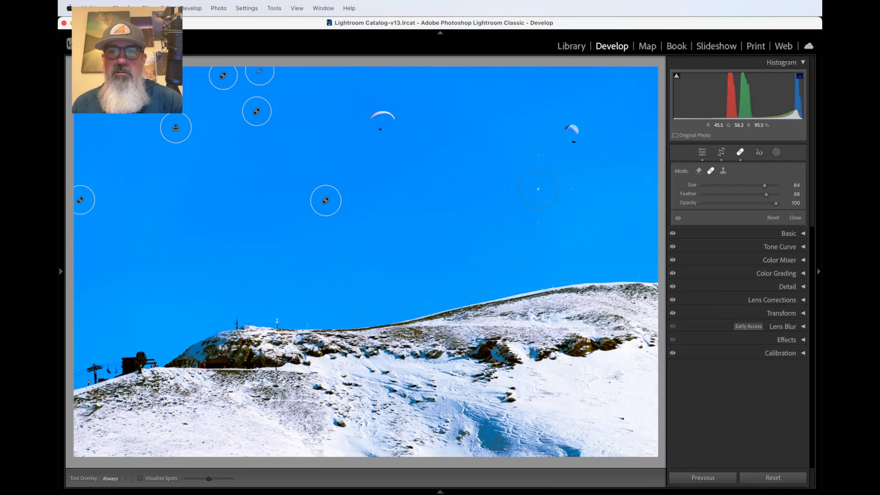
scroll(572, 131, up, 1)
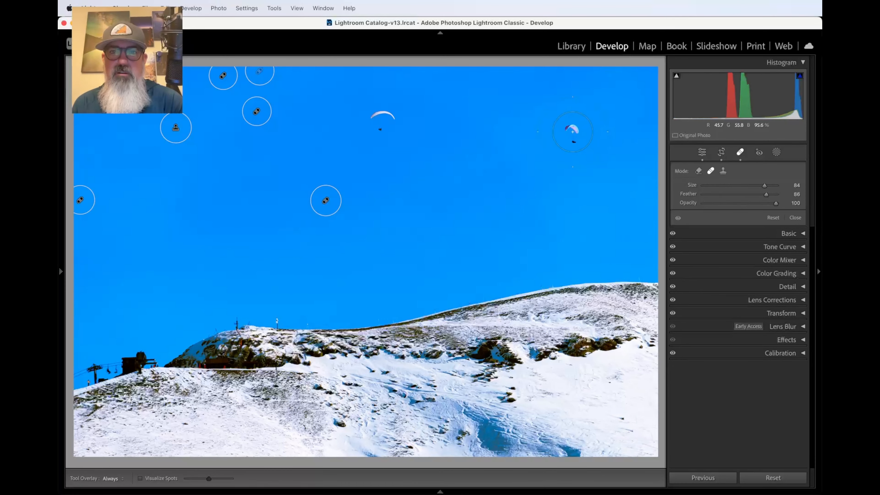
click(573, 132)
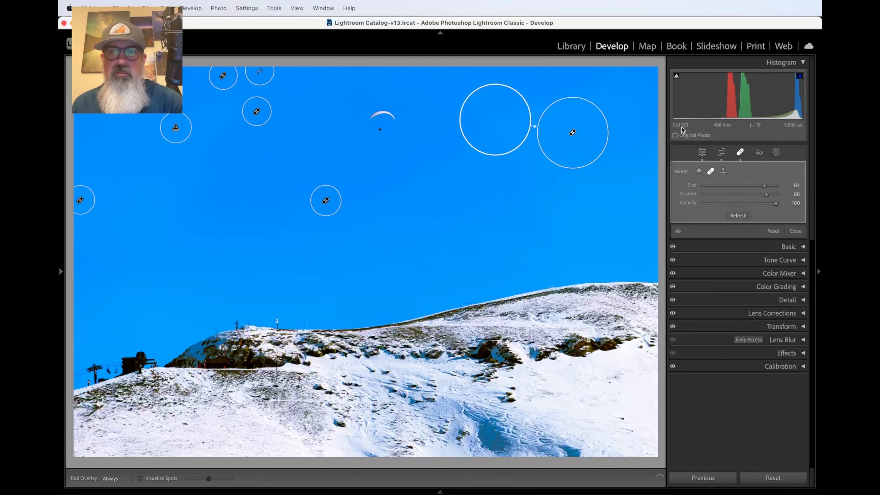
click(744, 153)
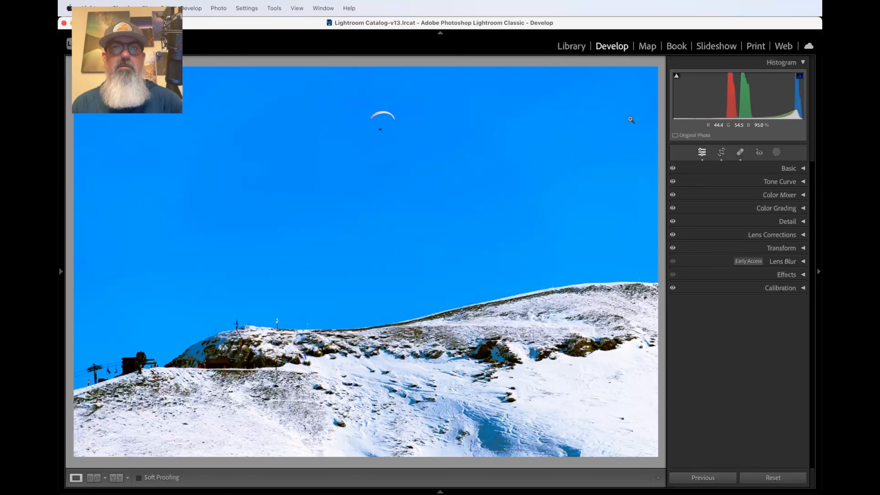
click(740, 152)
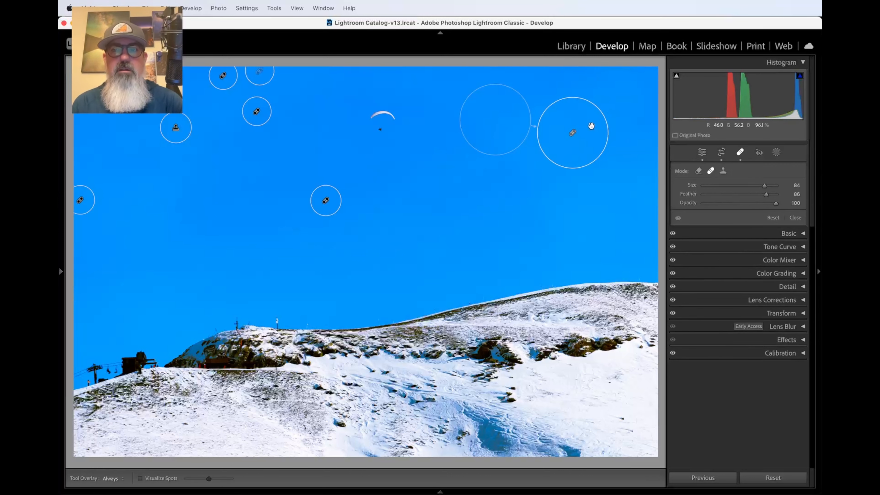
click(585, 129)
key(Delete)
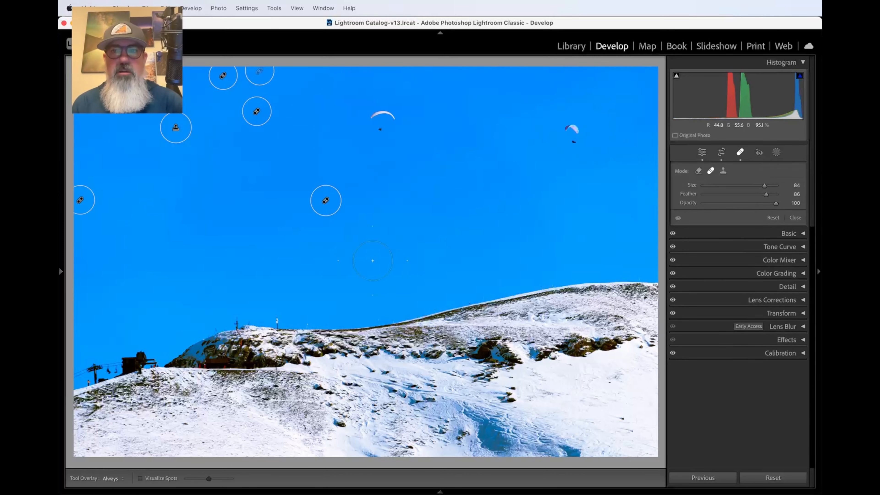
click(741, 153)
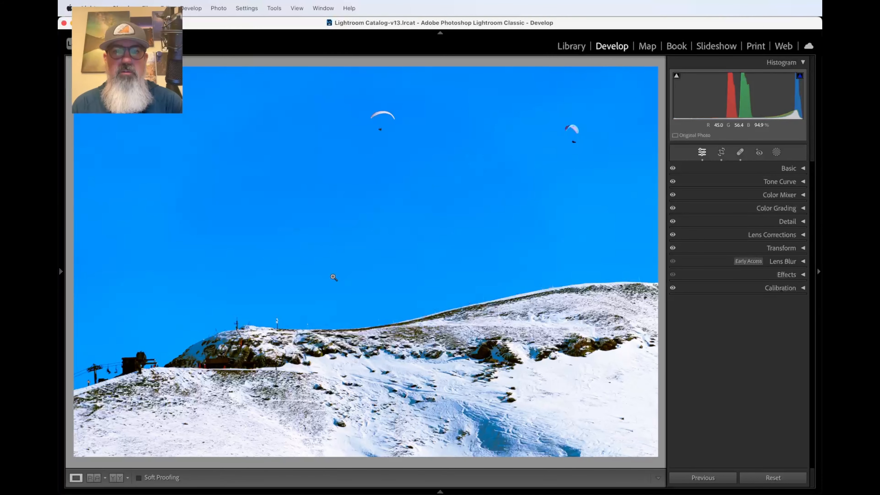
Step: Zoom in and pan to the lower rock-strewn snowy slope
click(334, 273)
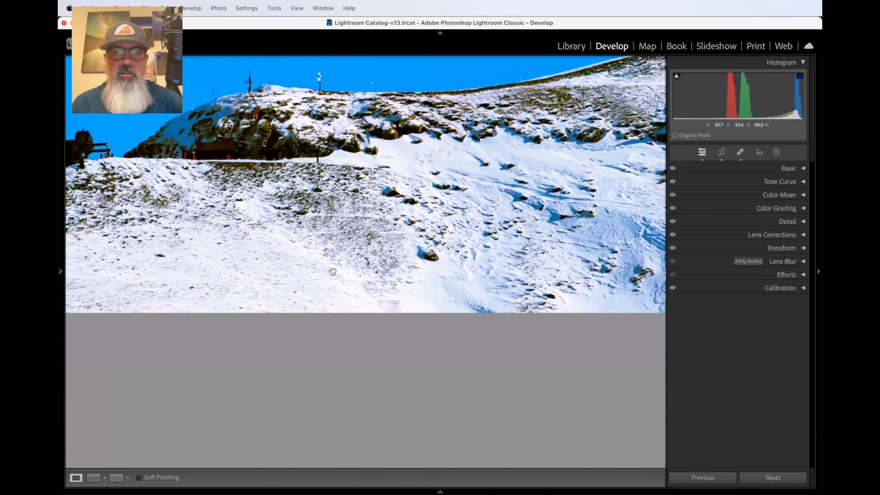
key(super+equal)
key(super+equal)
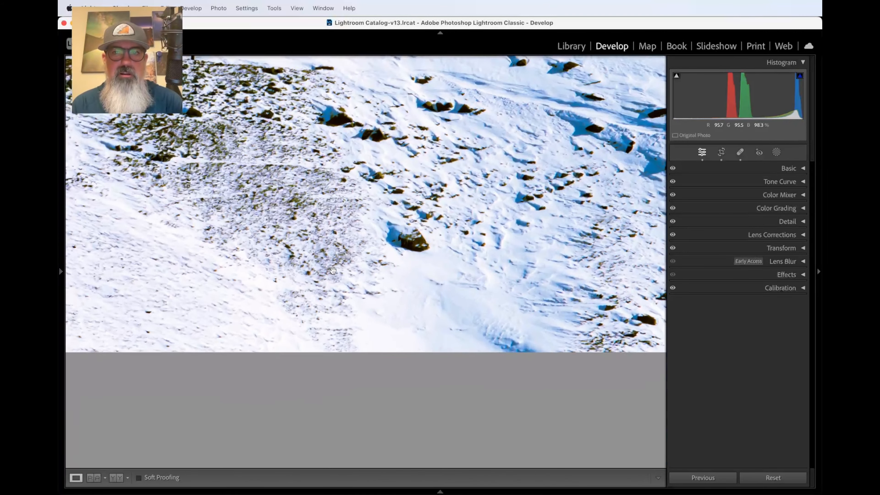
drag(341, 261, 329, 272)
scroll(329, 273, up, 3)
scroll(329, 273, right, 9)
scroll(329, 272, down, 4)
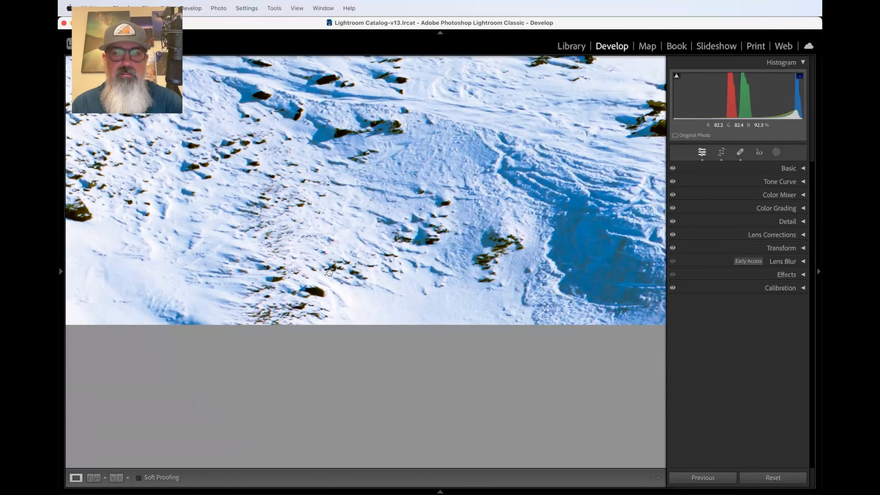
scroll(329, 273, up, 4)
scroll(329, 273, right, 2)
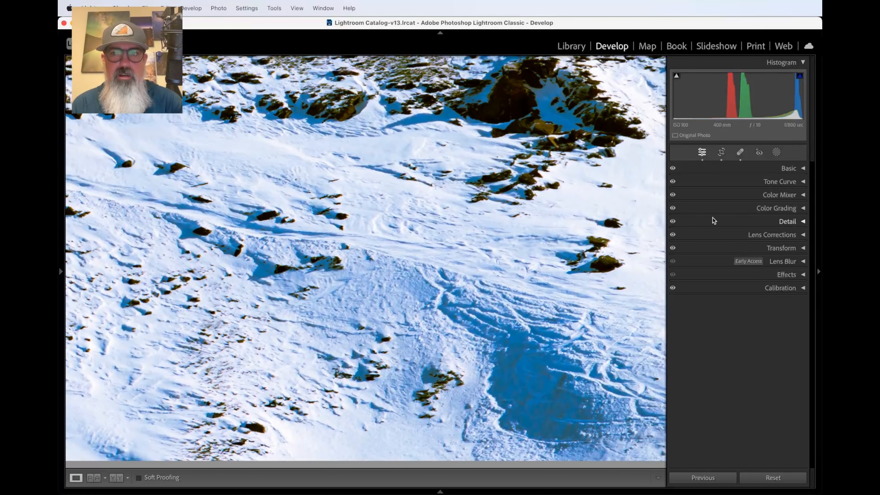
scroll(594, 222, up, 3)
scroll(594, 222, right, 3)
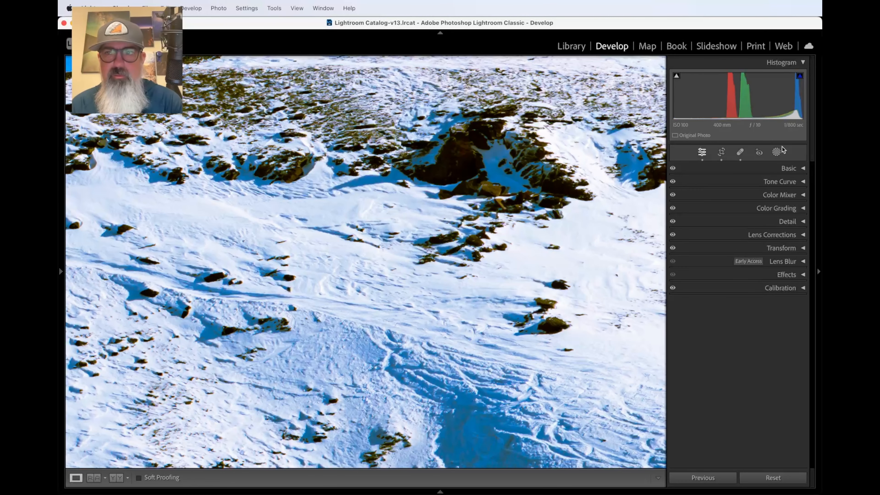
Step: Erase a small dark speck on the snow with a Size 57 removal spot, then close the Remove tool
click(739, 153)
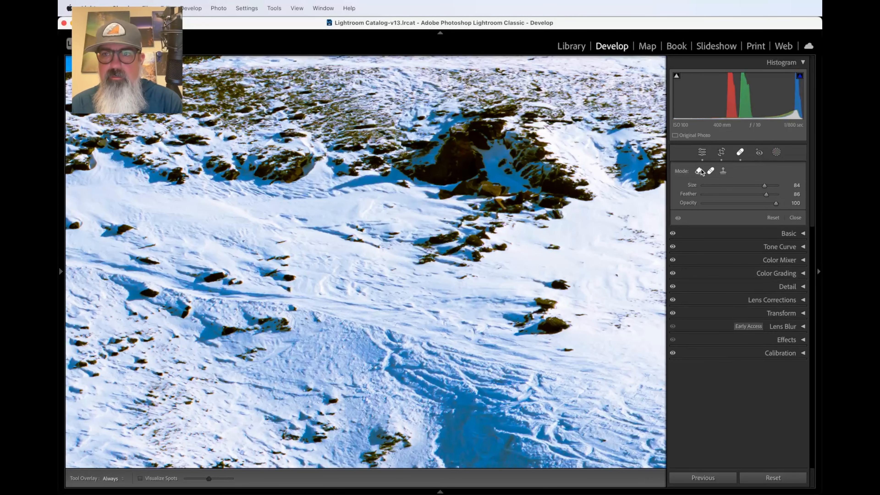
scroll(549, 270, down, 4)
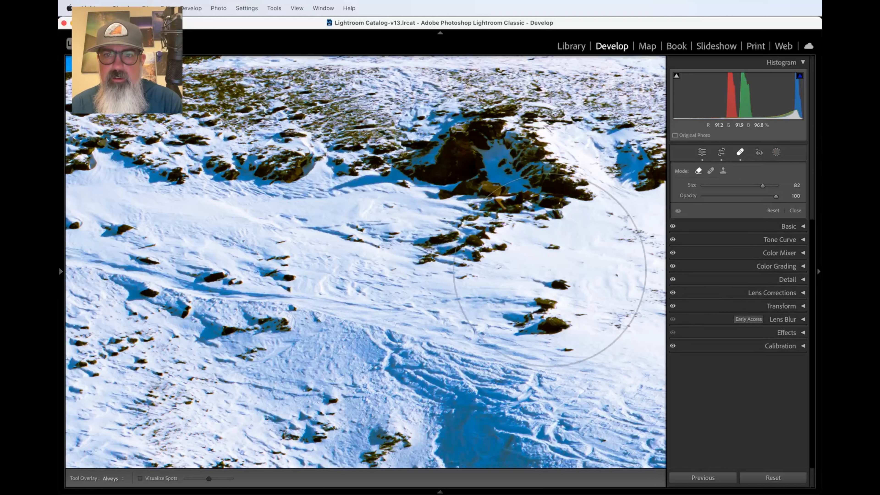
scroll(550, 270, down, 5)
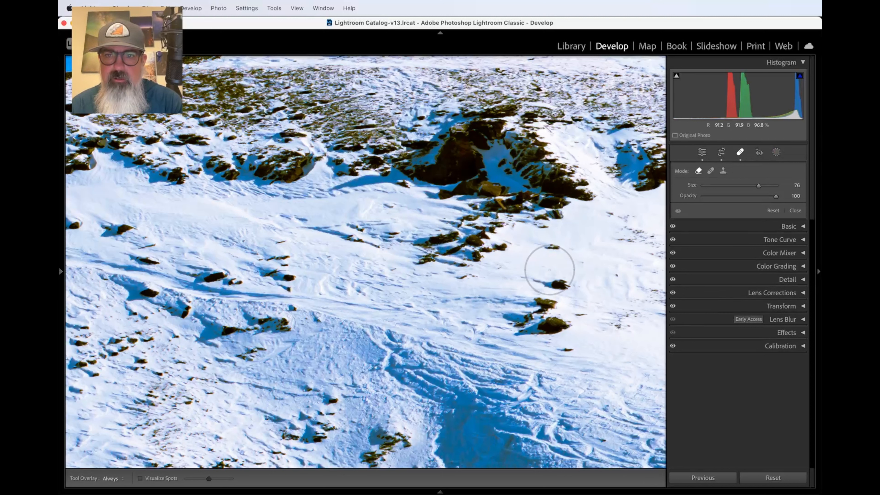
scroll(552, 252, down, 10)
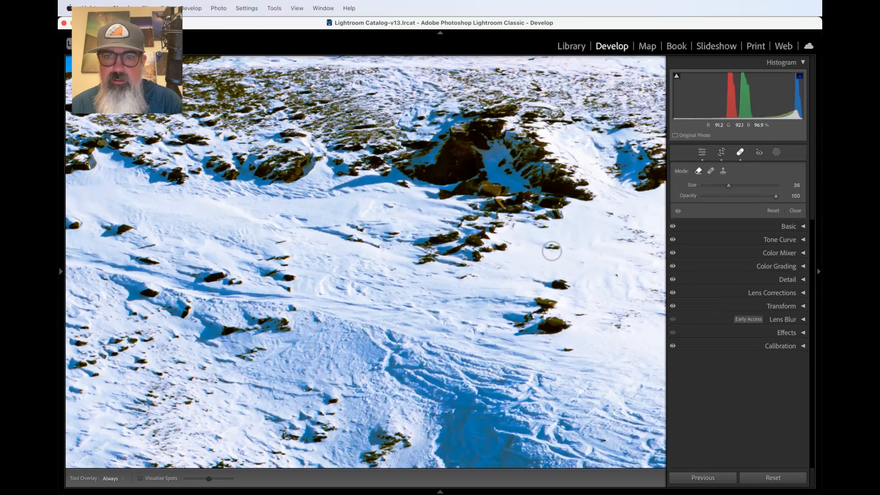
scroll(552, 251, up, 5)
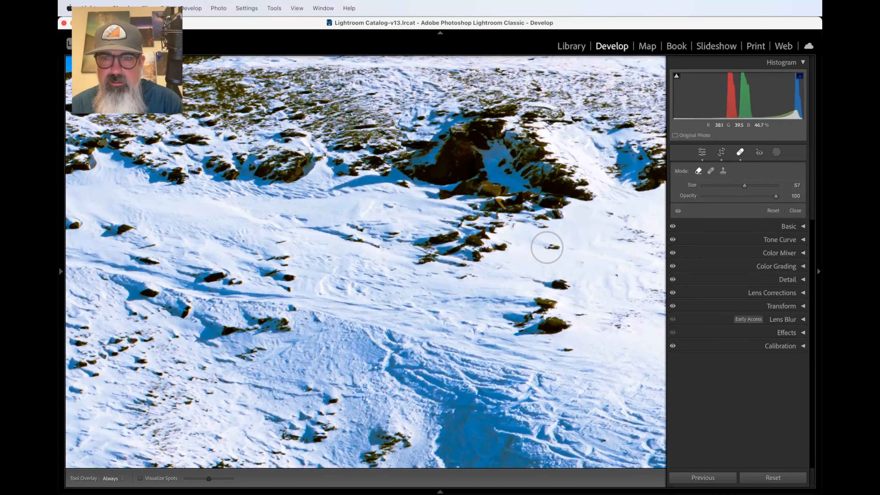
scroll(547, 247, up, 4)
click(546, 247)
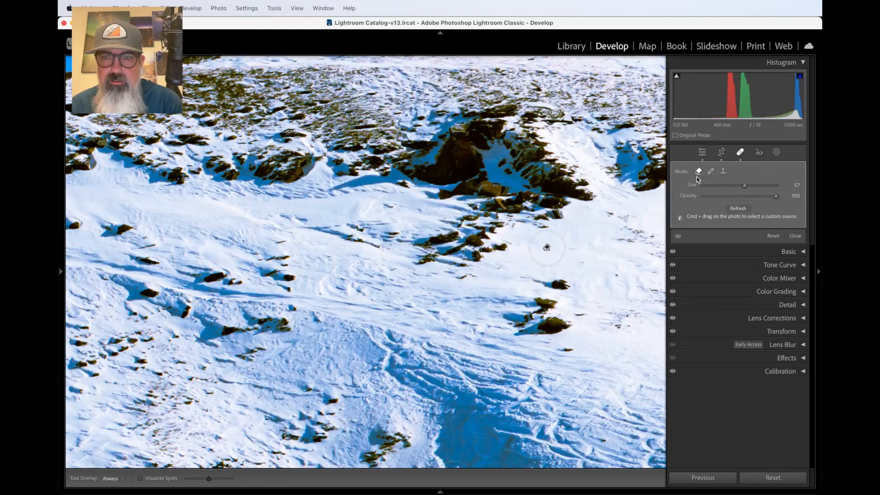
click(740, 153)
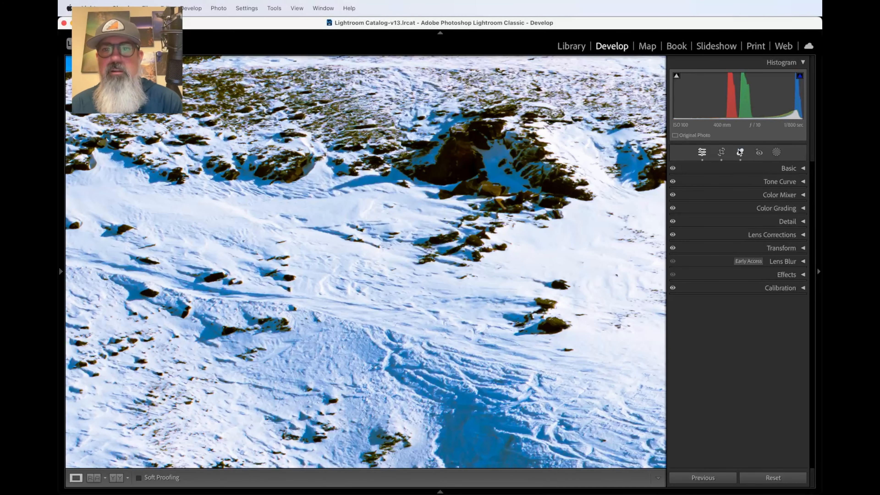
Step: Zoom in on the snow and activate the Remove tool with its brush reduced to 47
click(572, 289)
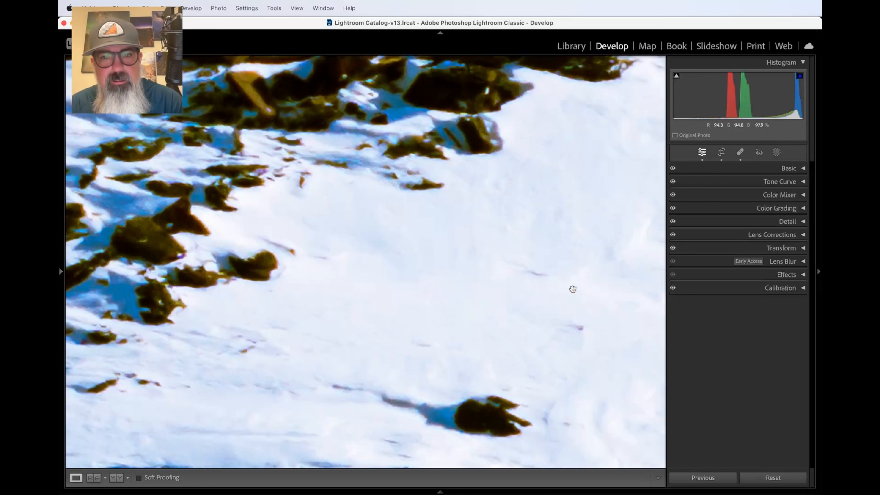
key(super+equal)
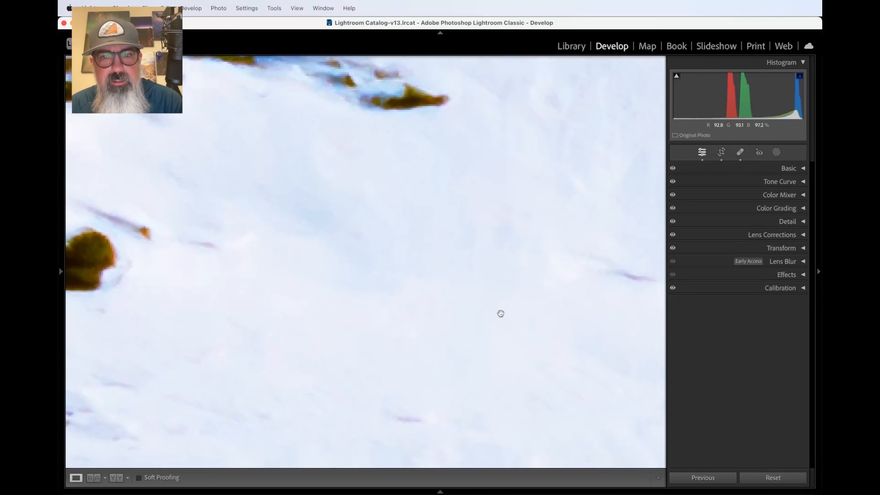
key(super+minus)
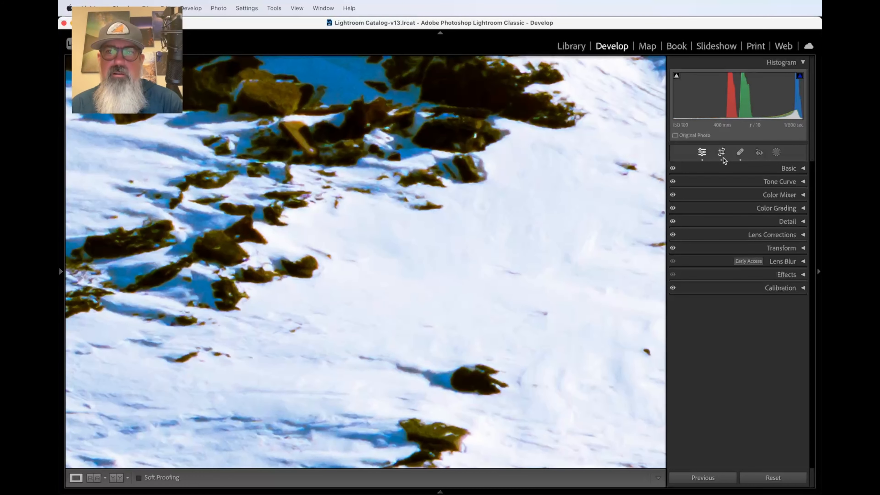
click(739, 152)
click(740, 152)
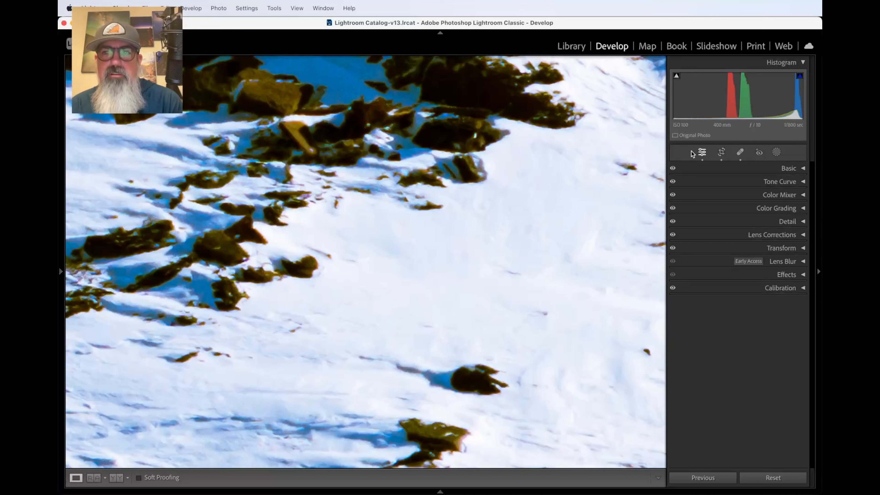
click(740, 153)
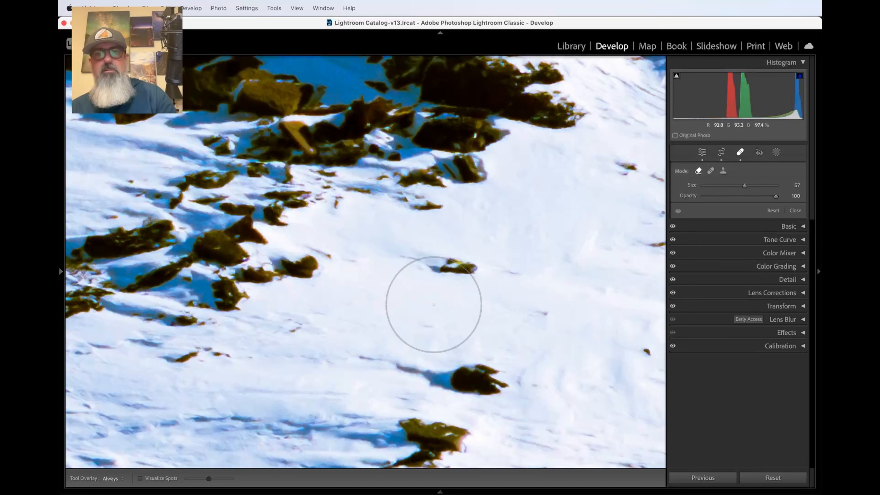
key(bracketleft)
key(bracketleft)
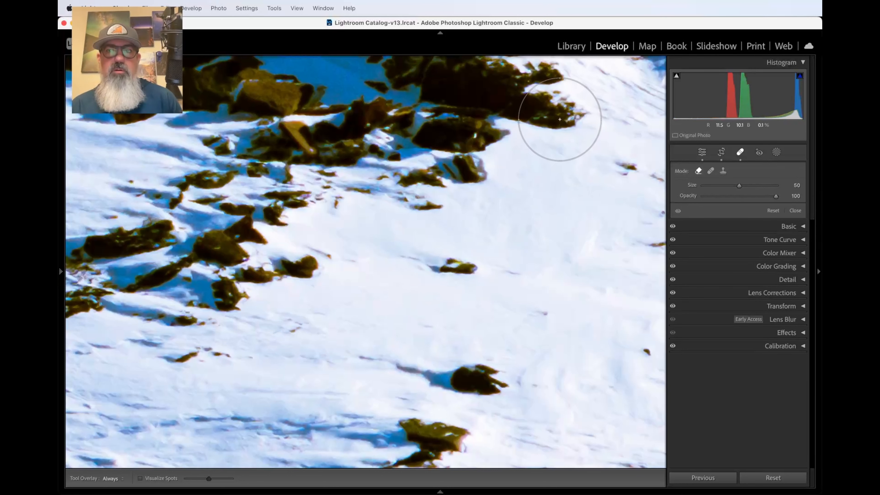
key(bracketleft)
Step: Try removing the dark rock edge at upper right, then delete that spot and zoom out
click(559, 119)
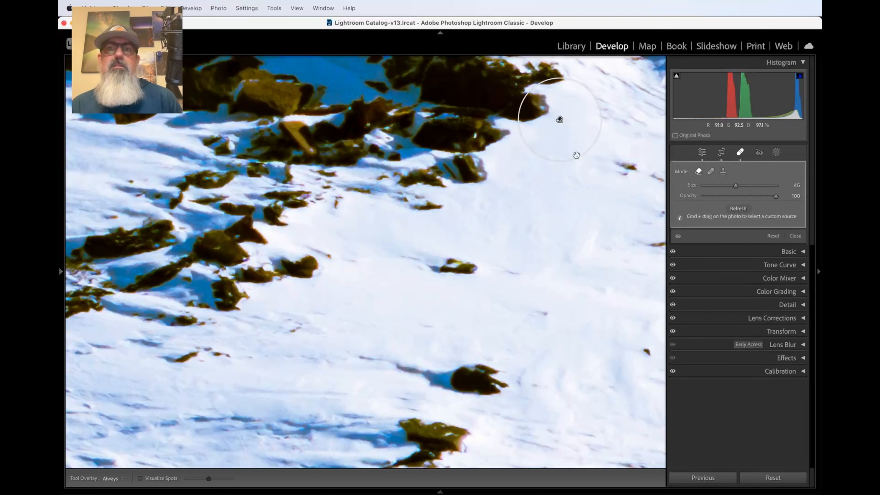
click(740, 154)
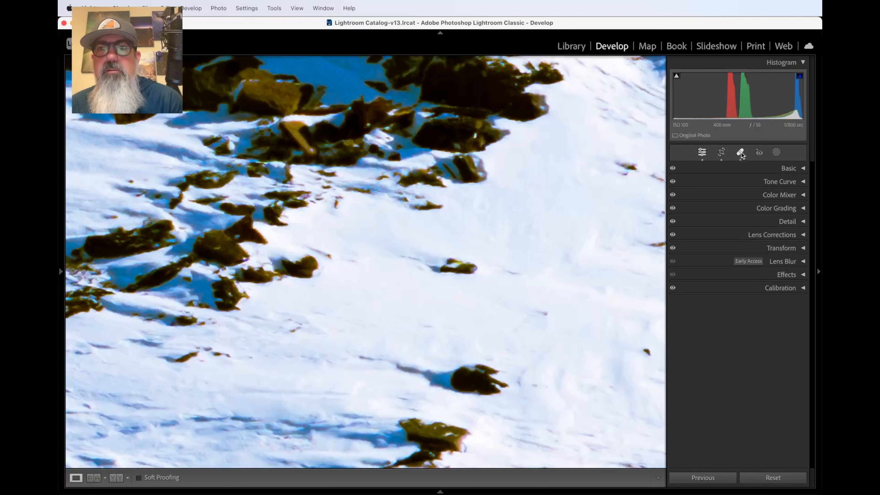
click(741, 153)
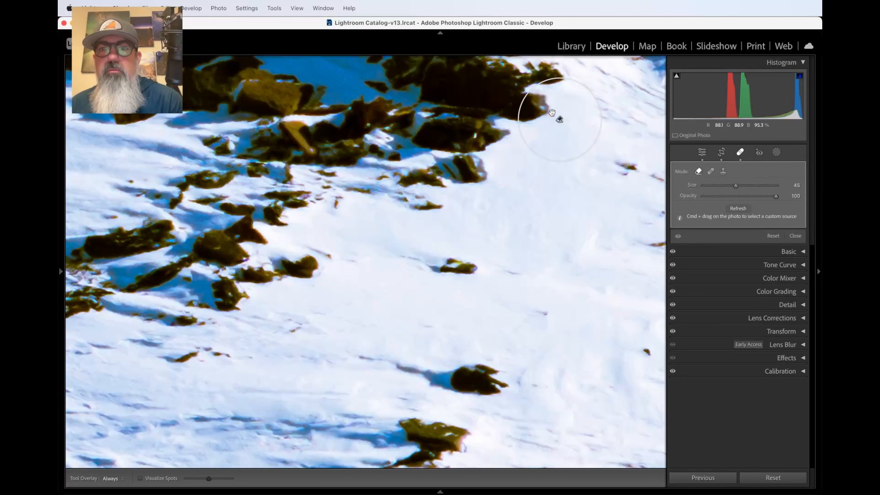
key(Delete)
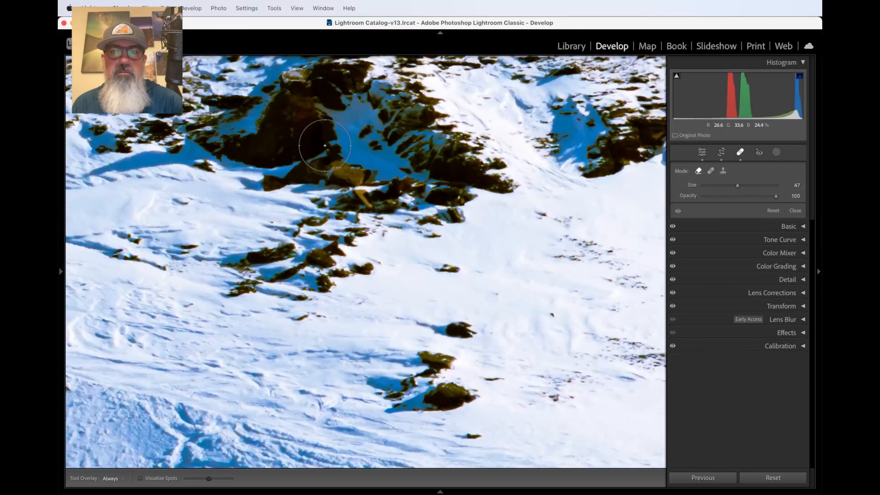
key(super+minus)
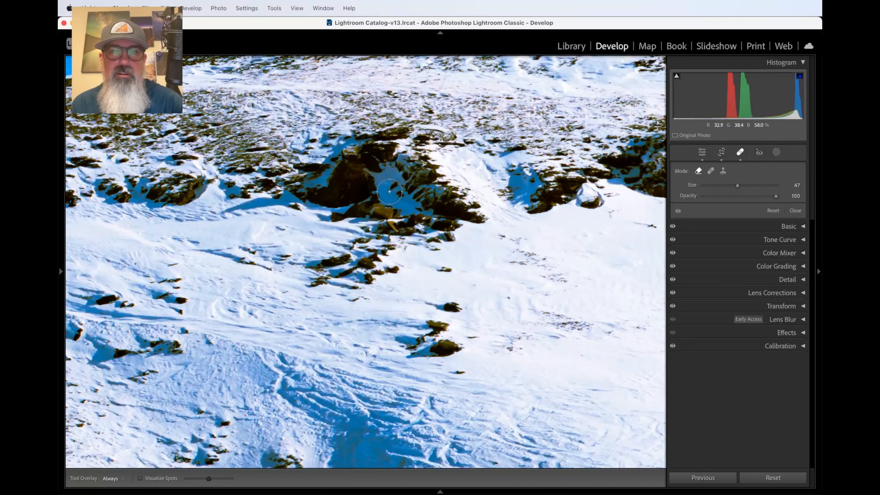
Step: Place a removal spot on the large dark rock, inspect it close up, then zoom out and shrink the brush to 40
click(348, 183)
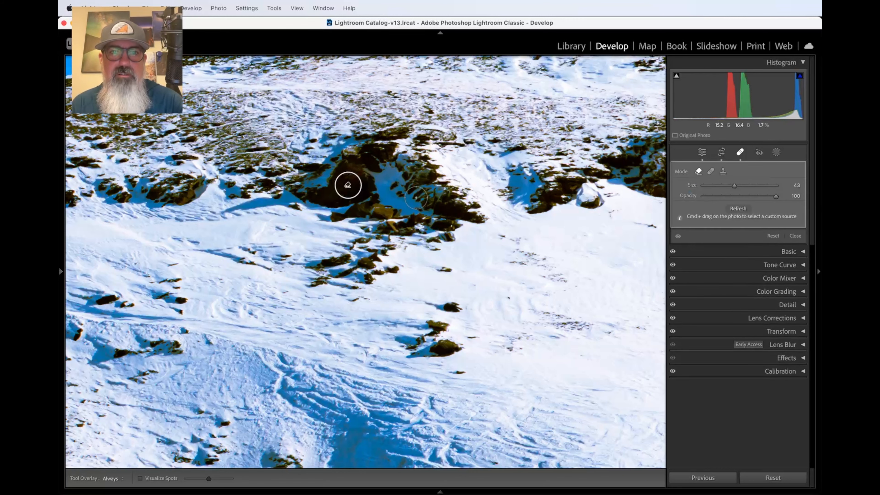
click(741, 152)
key(super+equal)
key(super+equal)
key(super+equal)
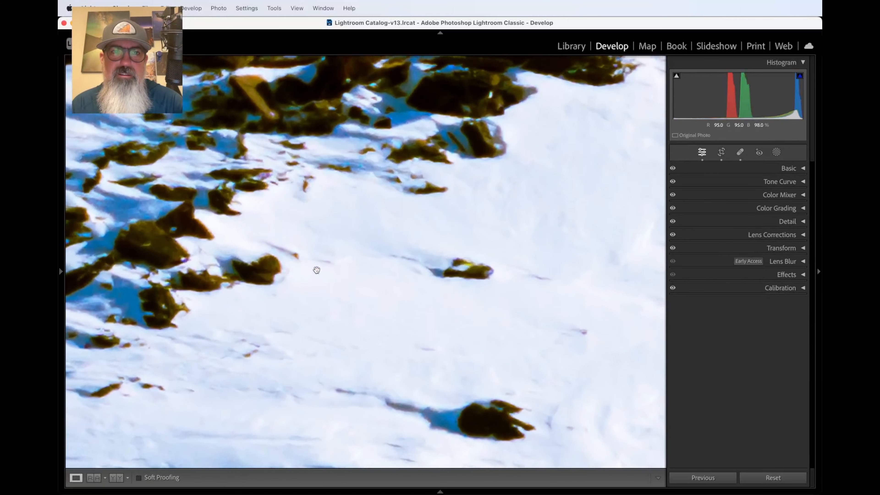
scroll(317, 269, up, 5)
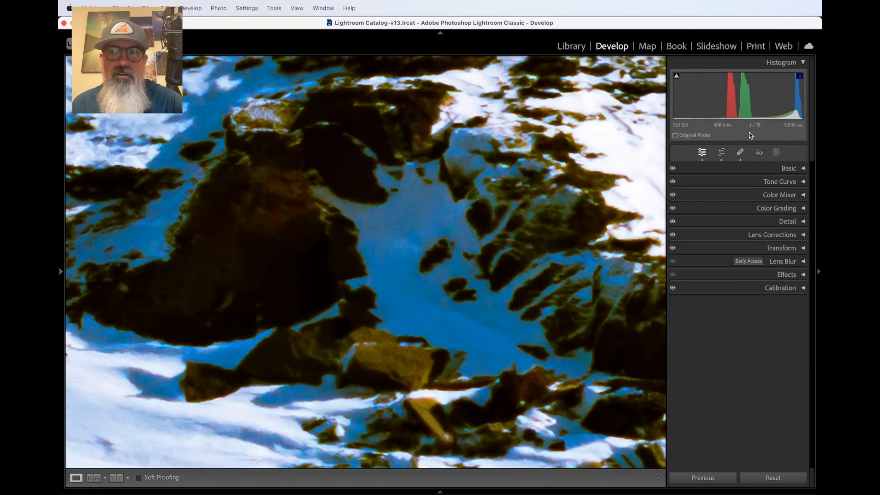
click(741, 152)
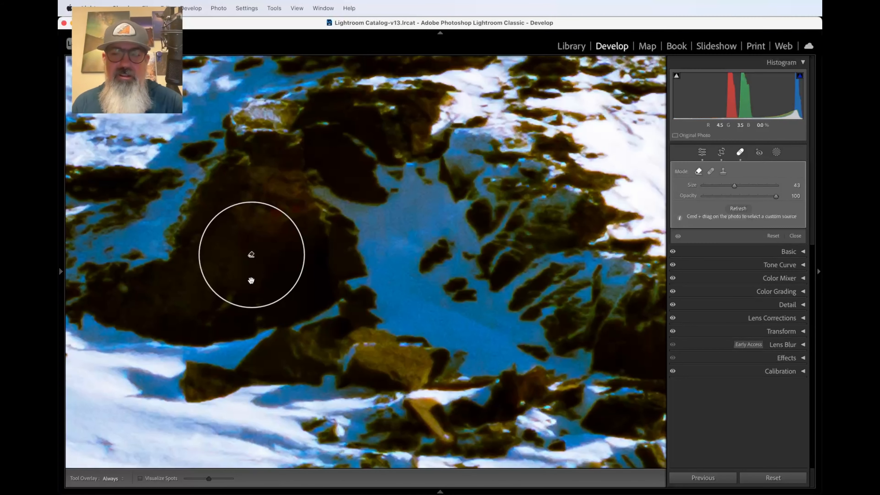
key(super+minus)
key(super+minus)
key(super+minus)
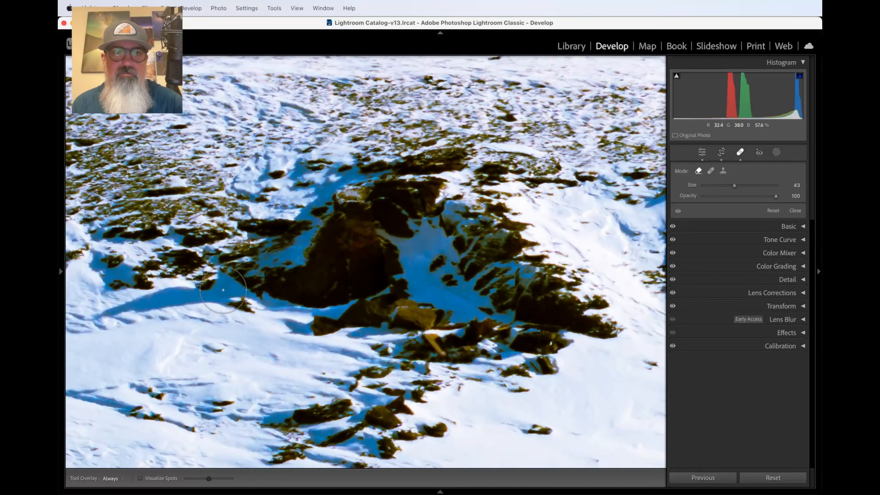
key(bracketleft)
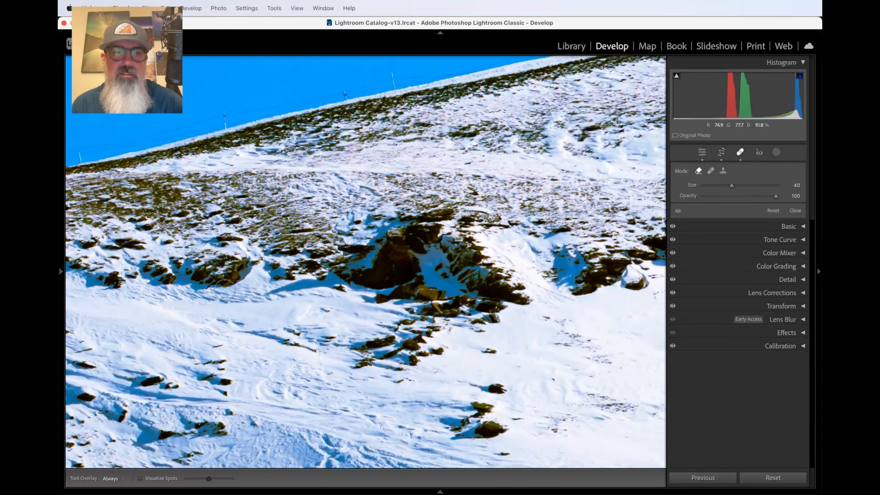
Step: Enlarge the brush to Size 79 and place a removal spot on a dark mark in the lower snow
key(bracketright)
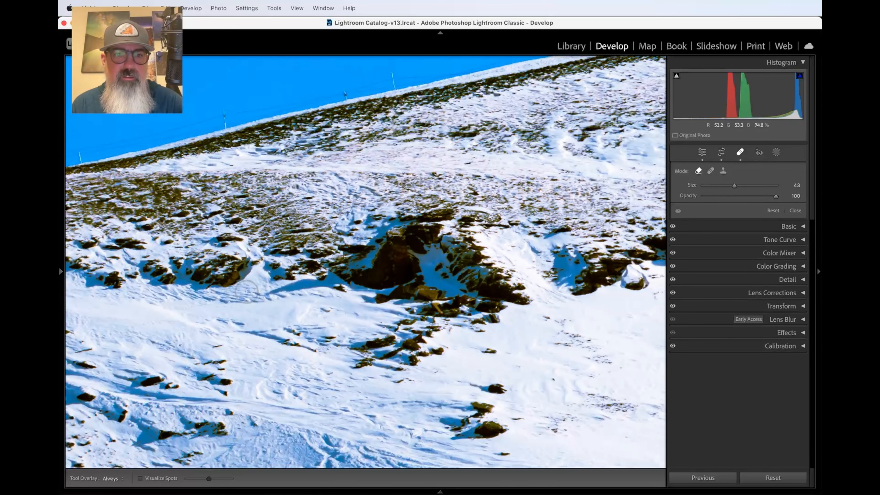
key(bracketright)
key(bracketright)
key(bracketright)
key(bracketright)
key(bracketright)
key(bracketright)
key(bracketright)
key(super+minus)
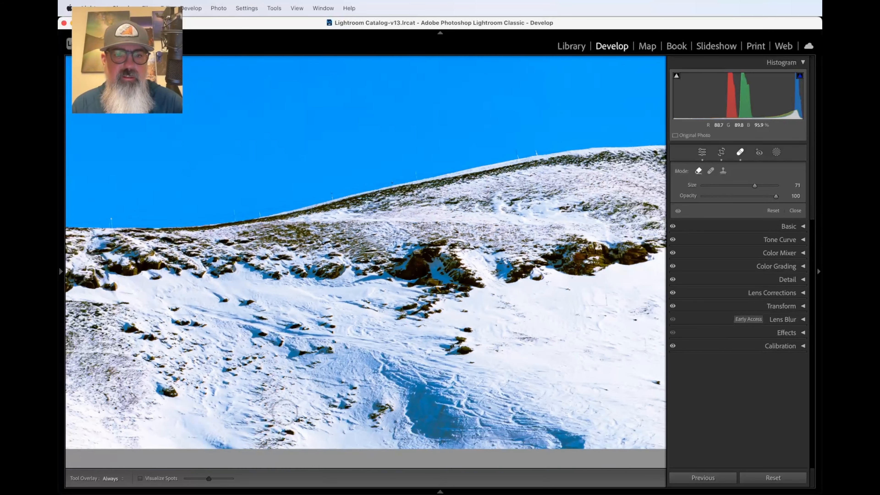
key(super+equal)
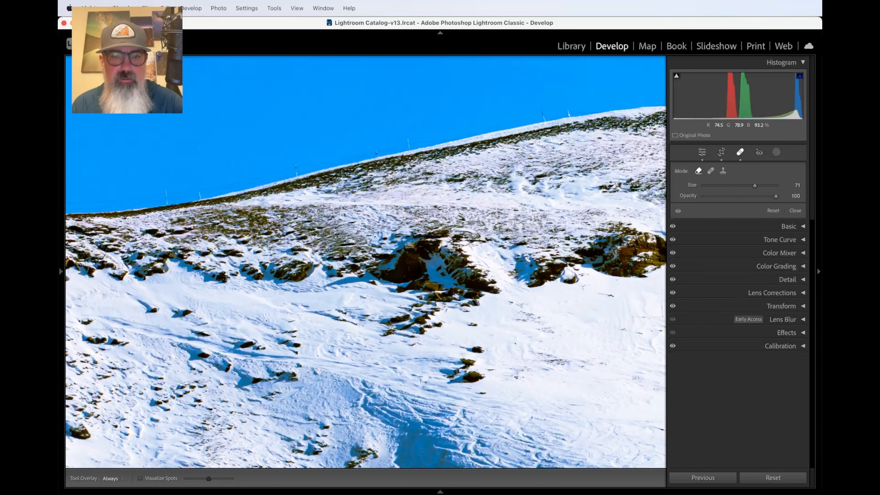
click(455, 421)
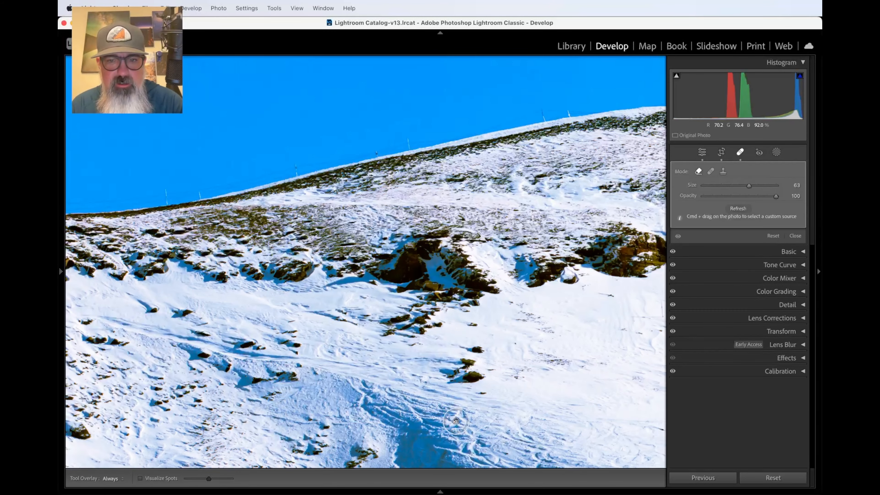
Step: Delete that snow removal spot and zoom out to the whole photo
key(super+equal)
scroll(496, 422, up, 5)
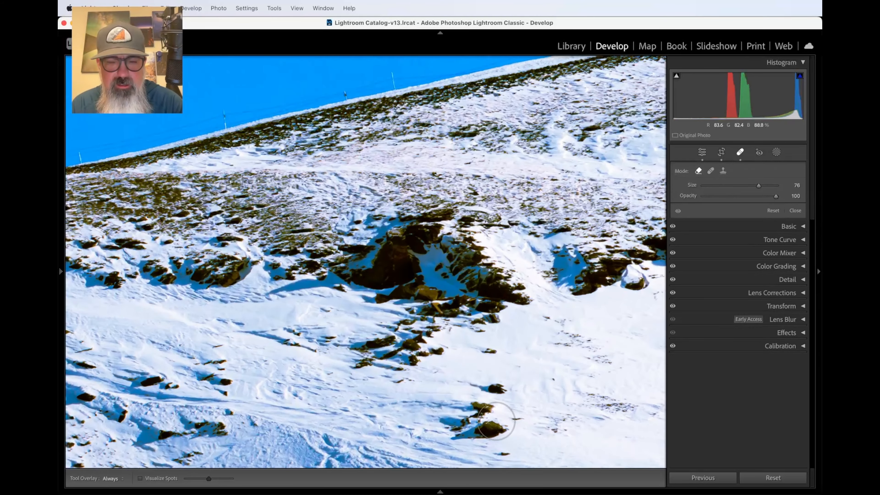
key(super+minus)
key(super+minus)
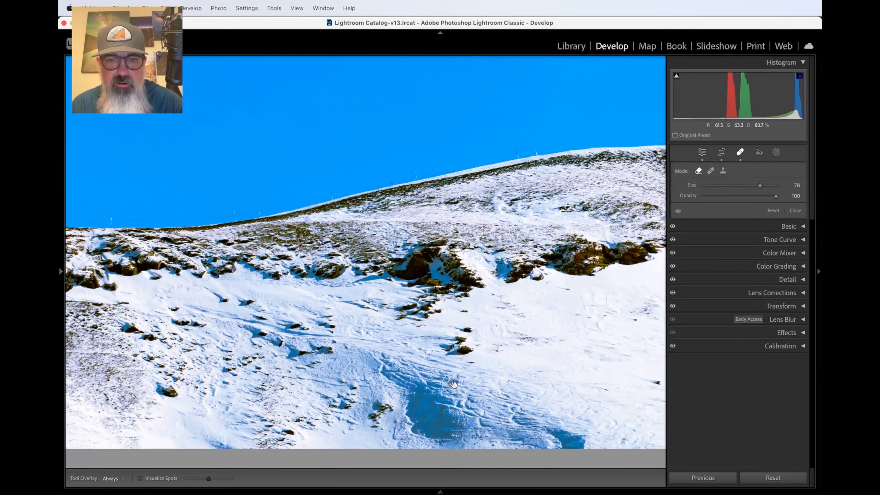
click(451, 382)
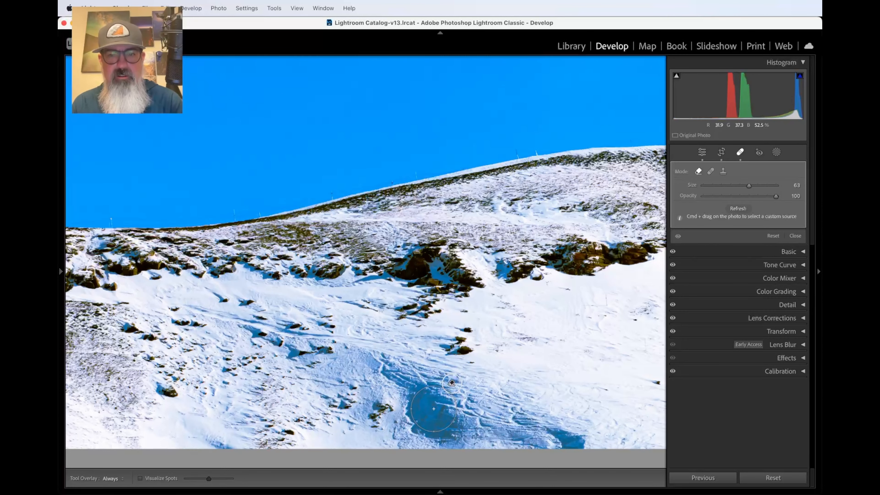
key(Delete)
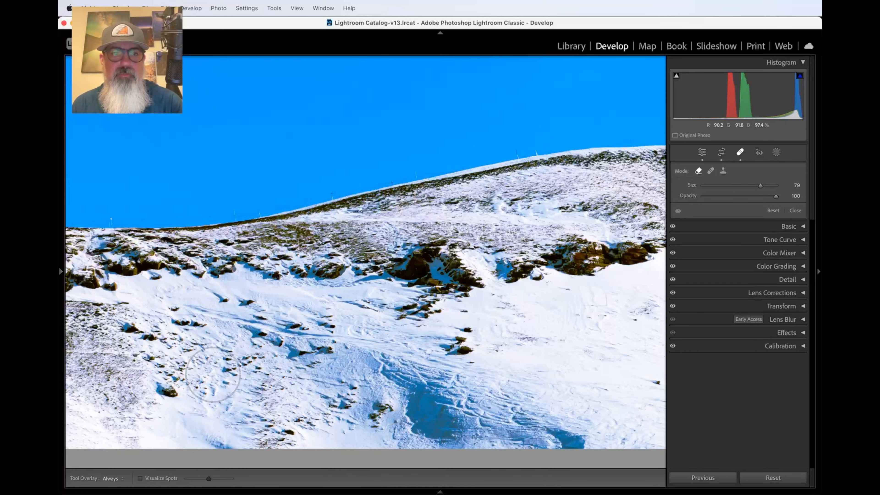
key(super+minus)
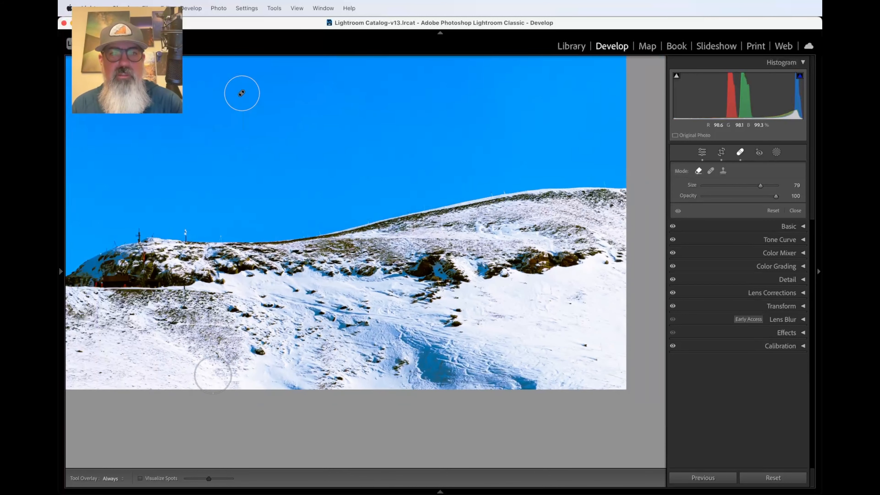